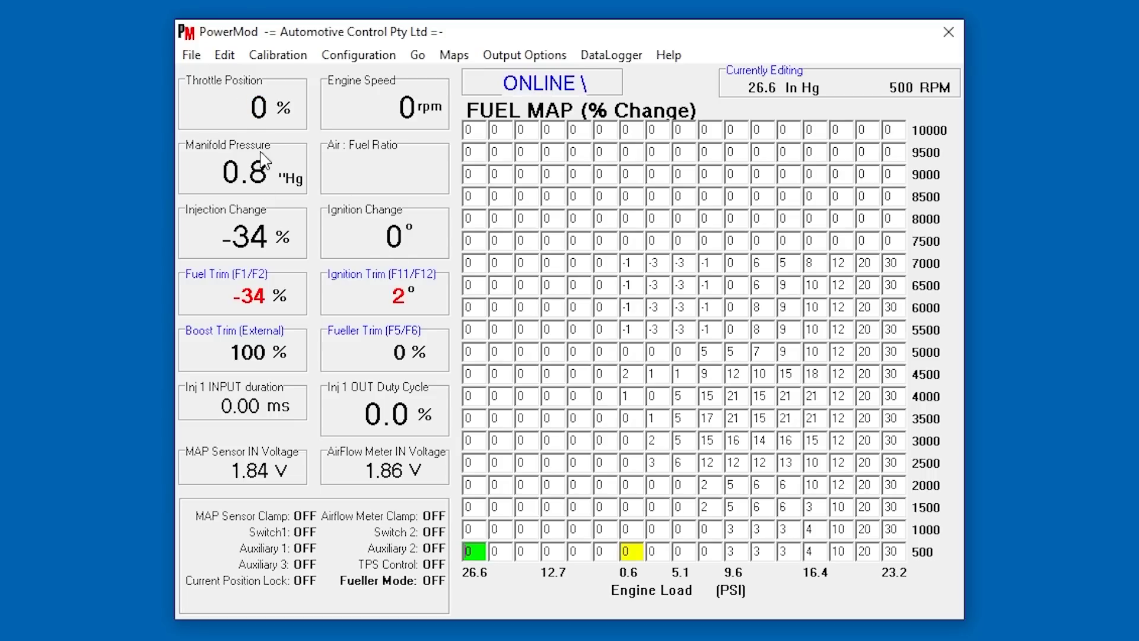
# Step: Review the Main Setup parameters, including the Launch Rev Limit setting, and close the dialog without making changes
pyautogui.click(338, 60)
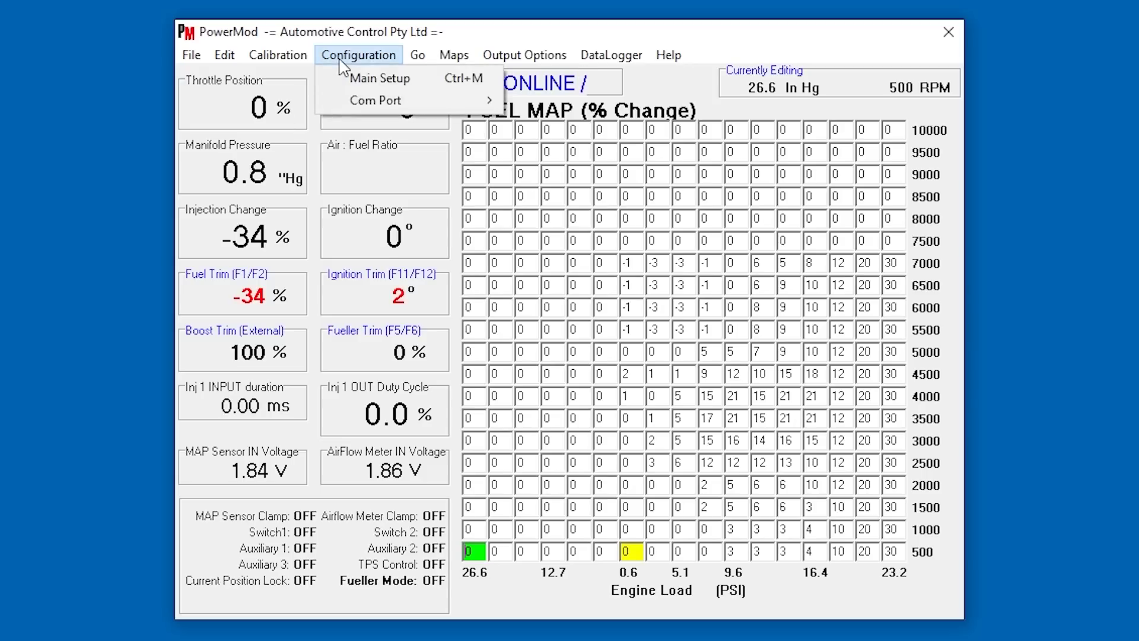
pyautogui.click(362, 84)
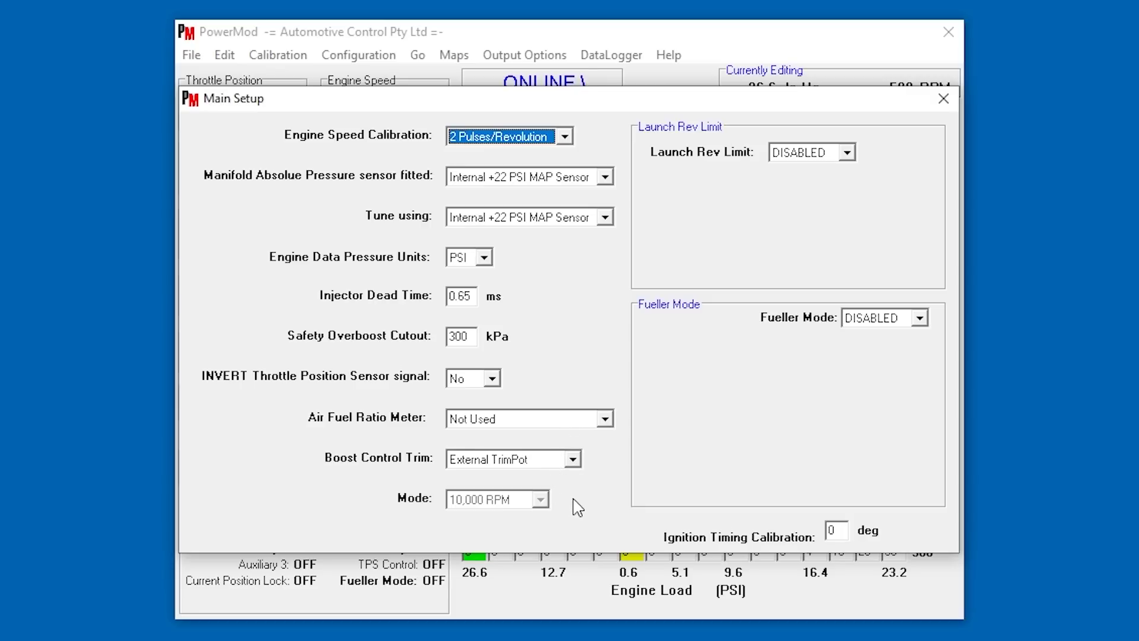
pyautogui.click(847, 154)
pyautogui.click(847, 154)
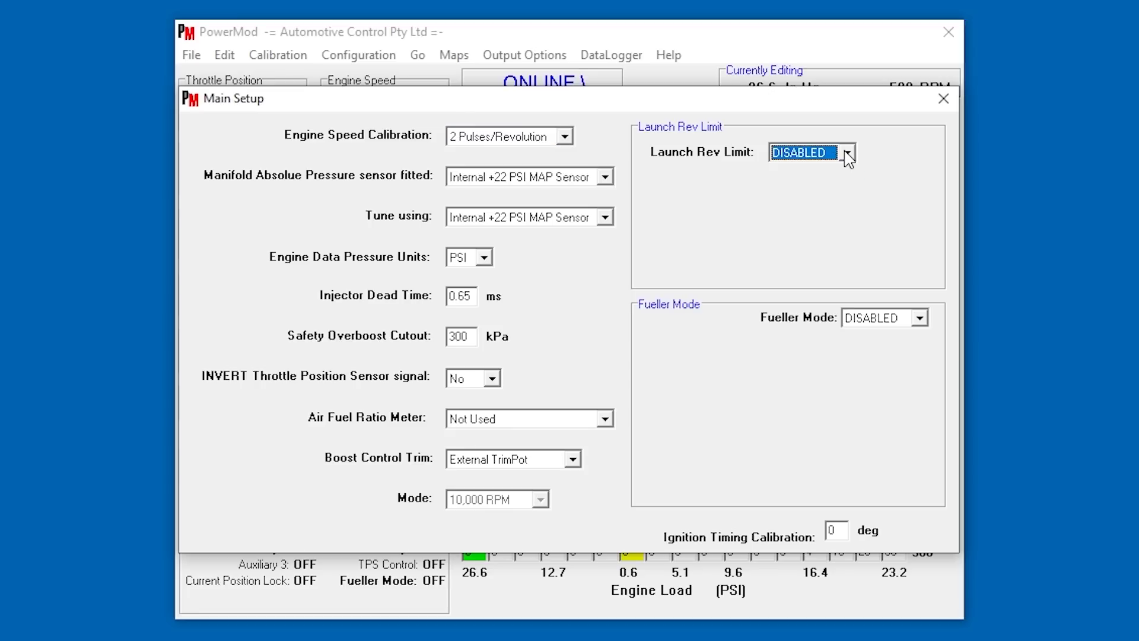
pyautogui.click(930, 111)
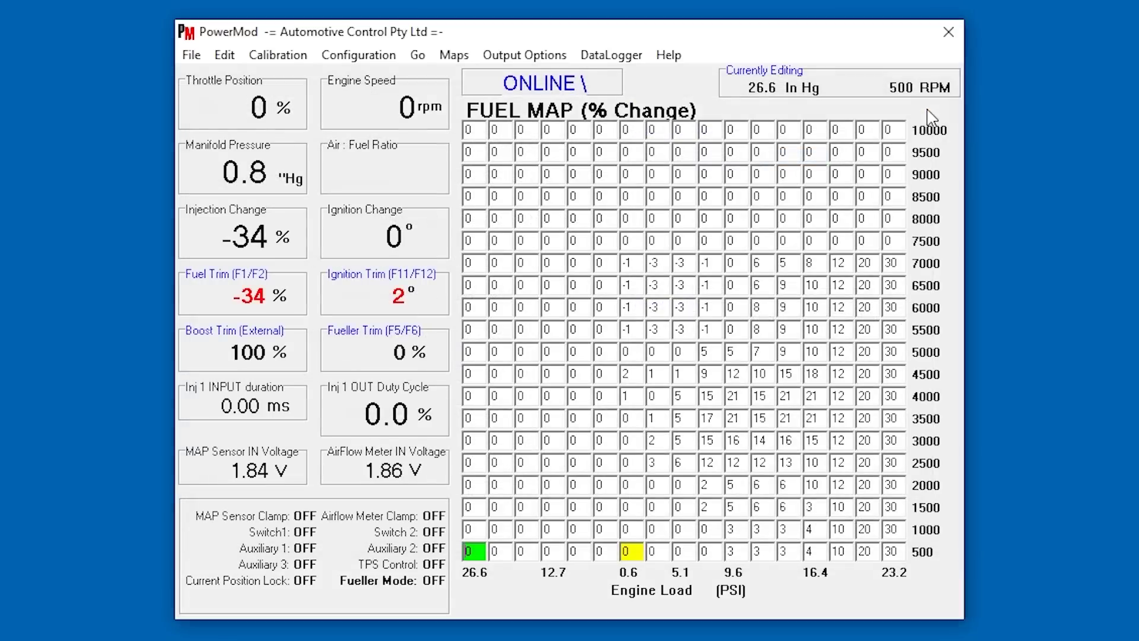
pyautogui.click(286, 58)
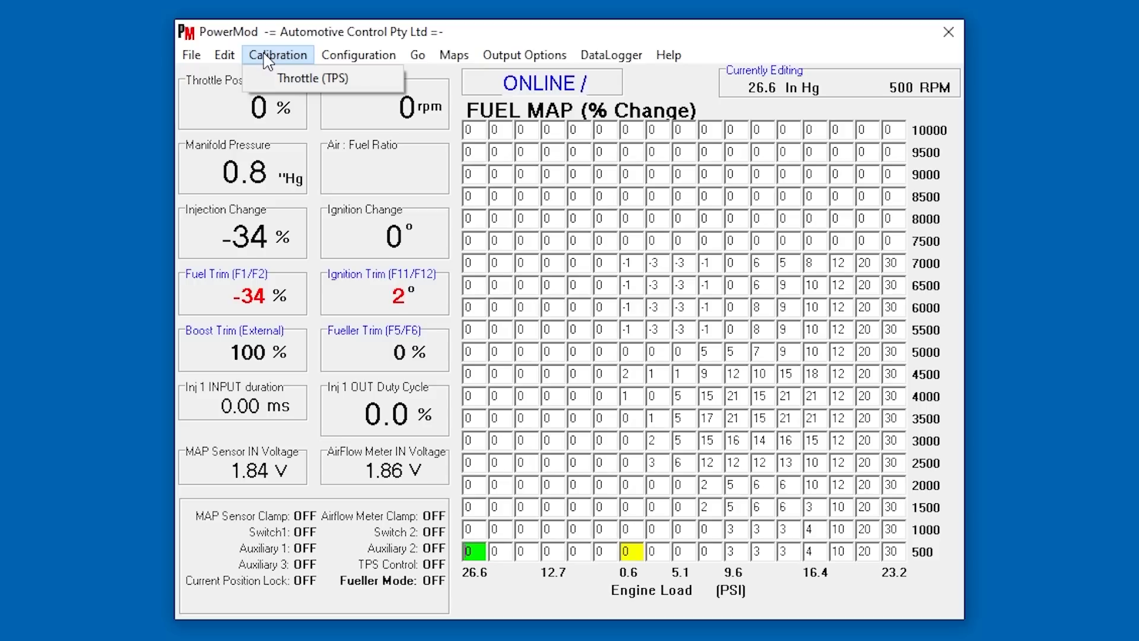
pyautogui.click(223, 55)
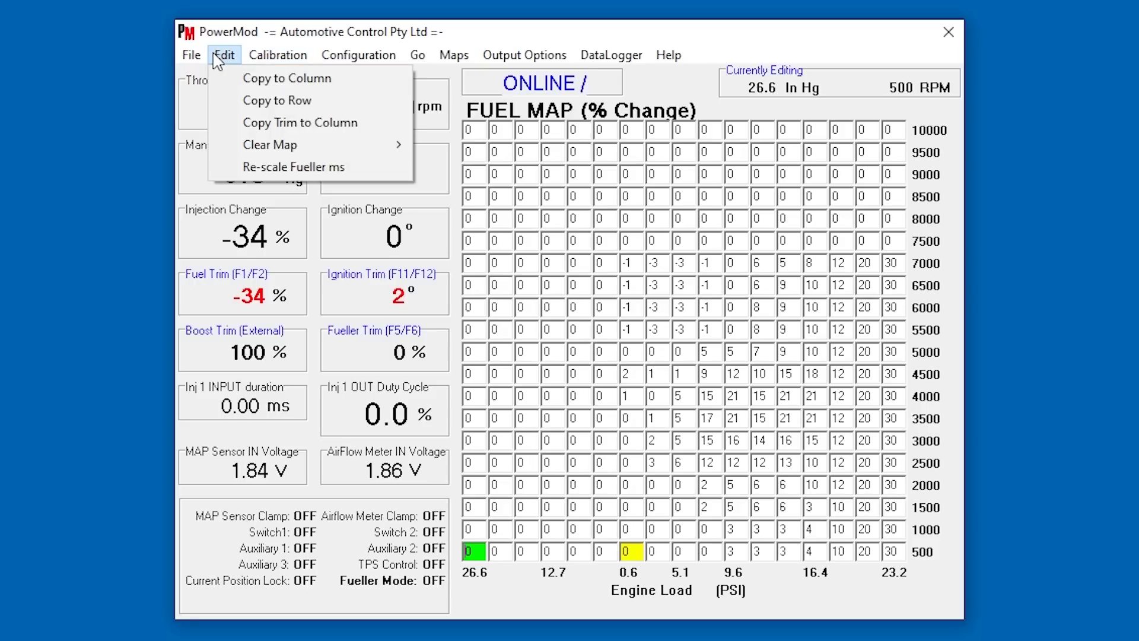
pyautogui.moveTo(344, 54)
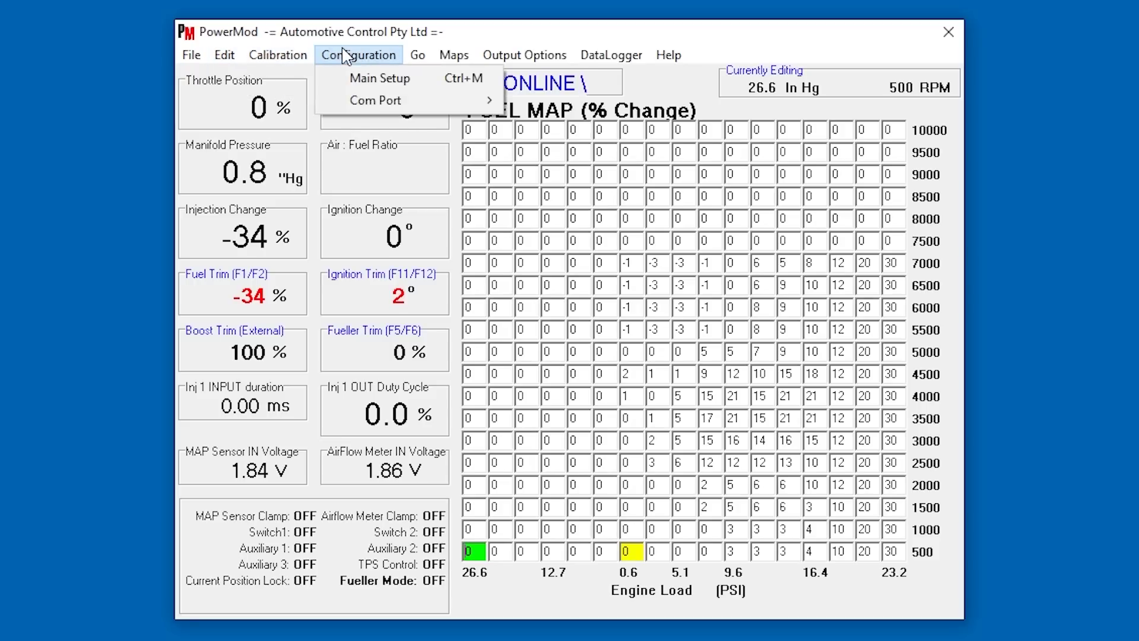
# Step: Display the fuel map and switch the table to the ignition map to view its degree changes
pyautogui.moveTo(421, 59)
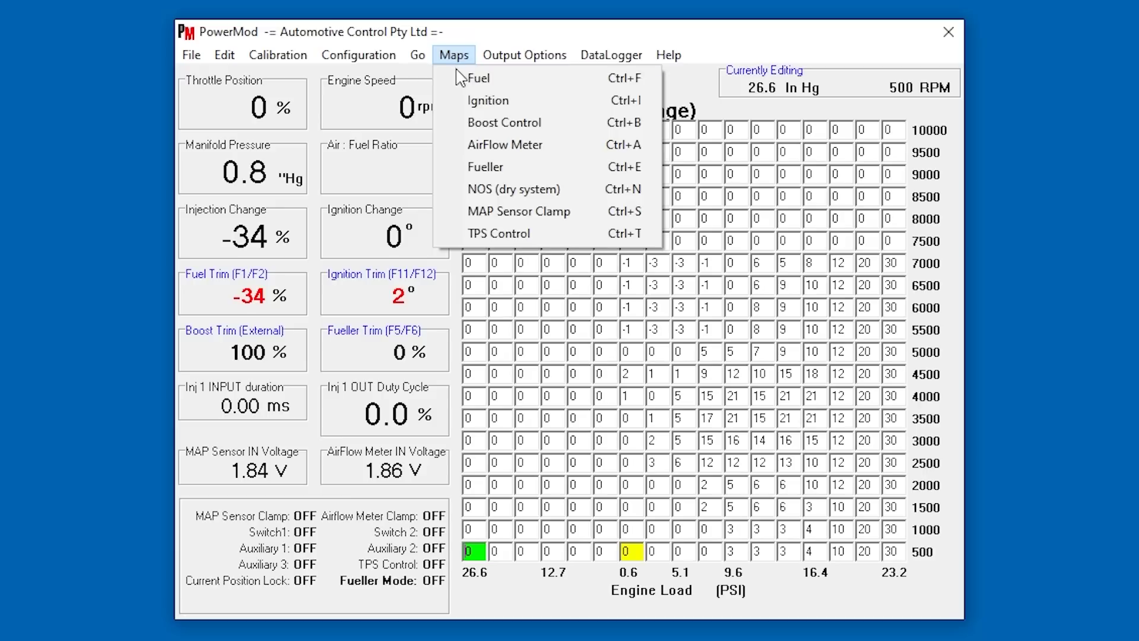
pyautogui.click(461, 79)
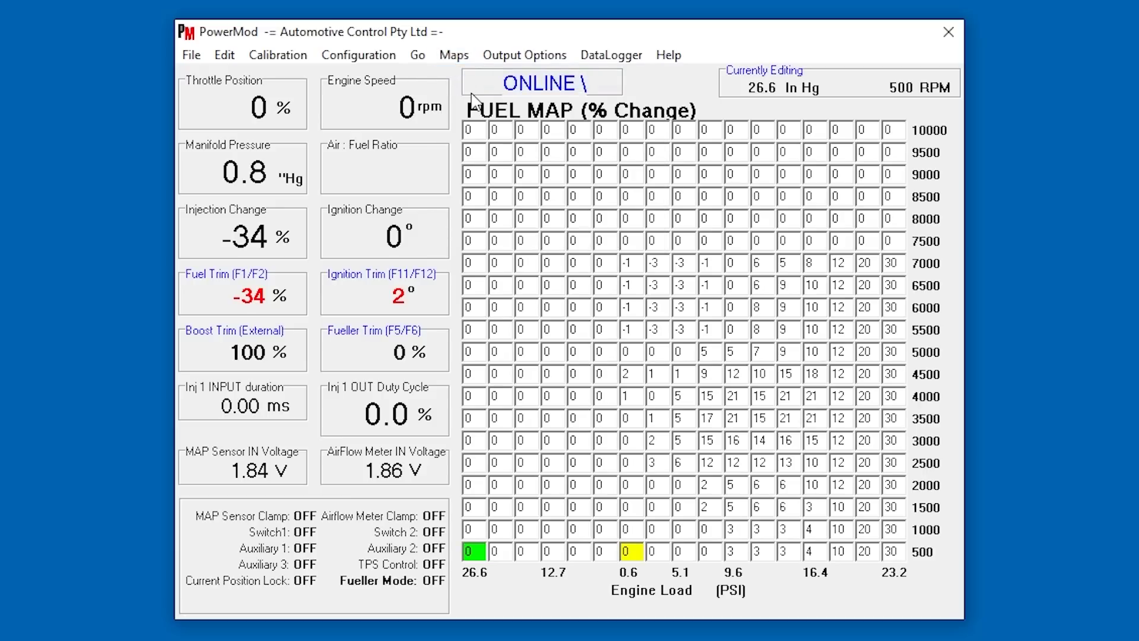
pyautogui.click(466, 59)
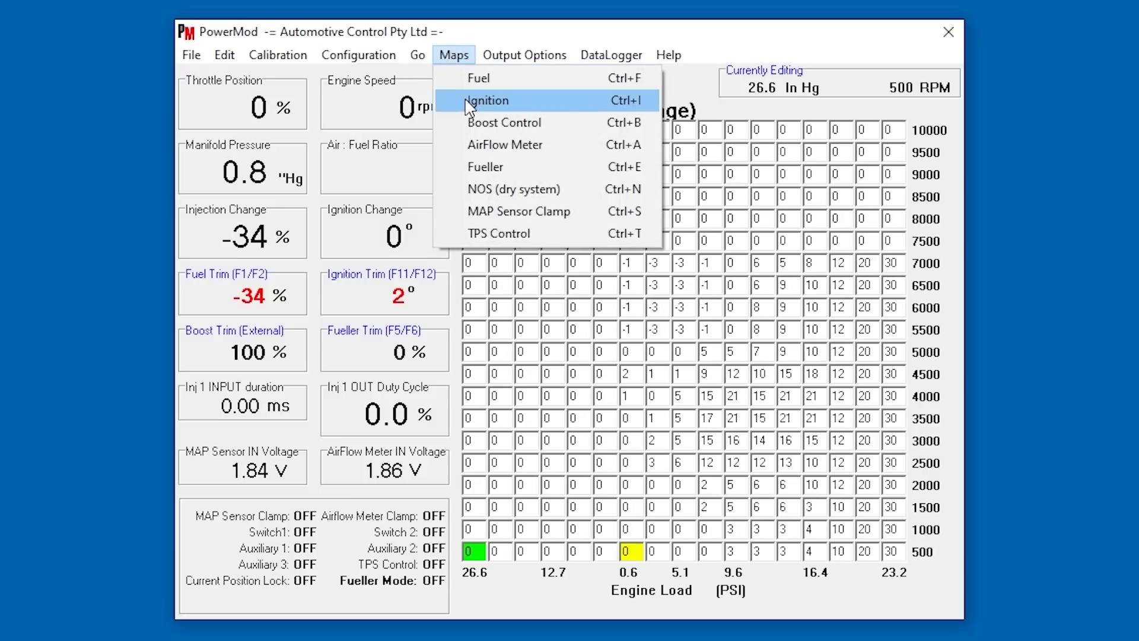
pyautogui.click(478, 99)
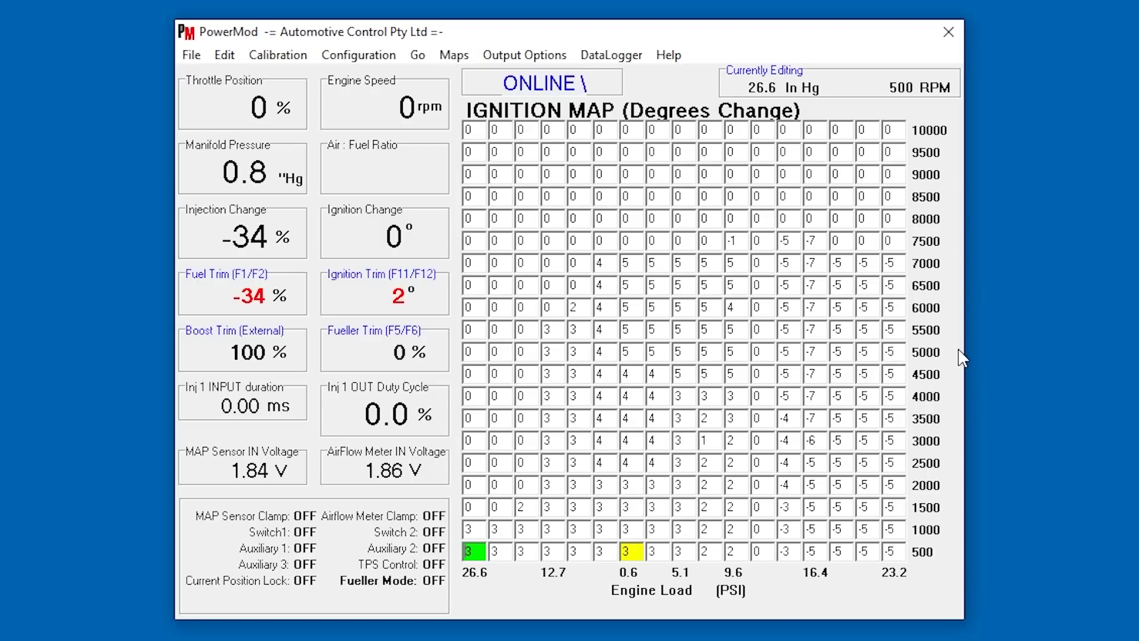
# Step: Open the Datalogger to view its logged channels and close it without starting a log
pyautogui.click(611, 55)
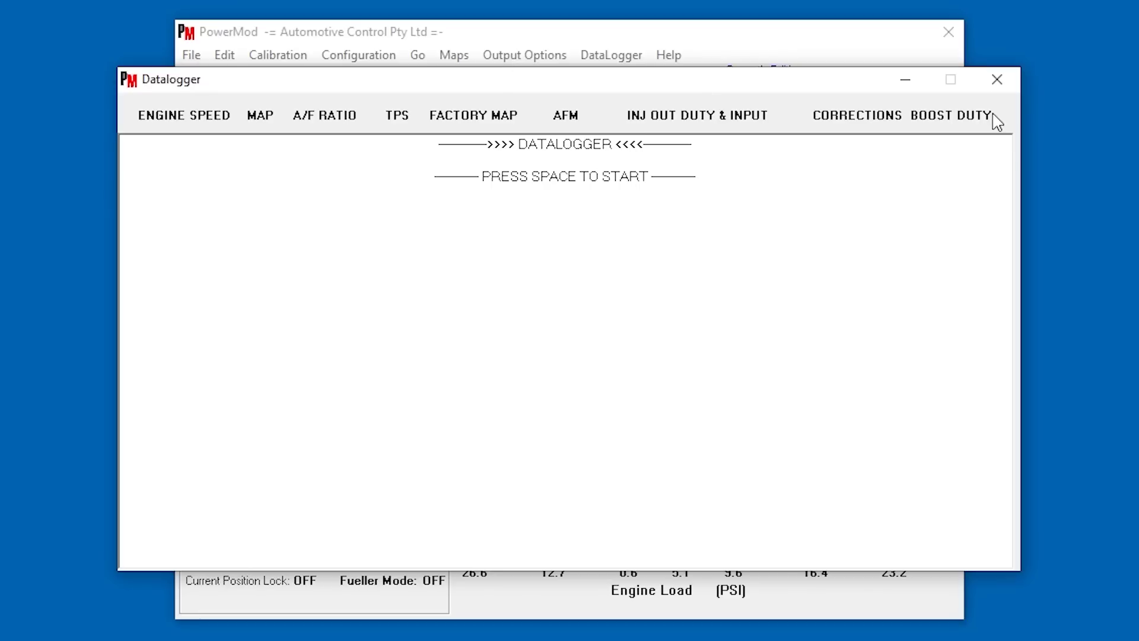
pyautogui.click(996, 79)
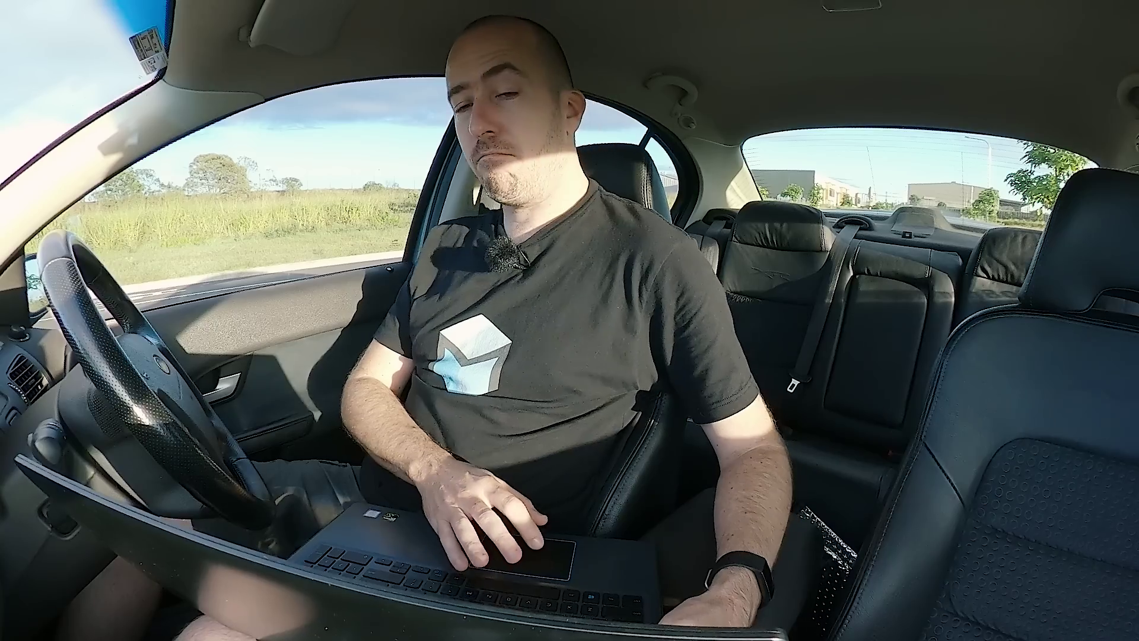
# Step: Review the Boost Control duty cycle table and closed loop settings, moving the window higher before closing it
pyautogui.click(454, 56)
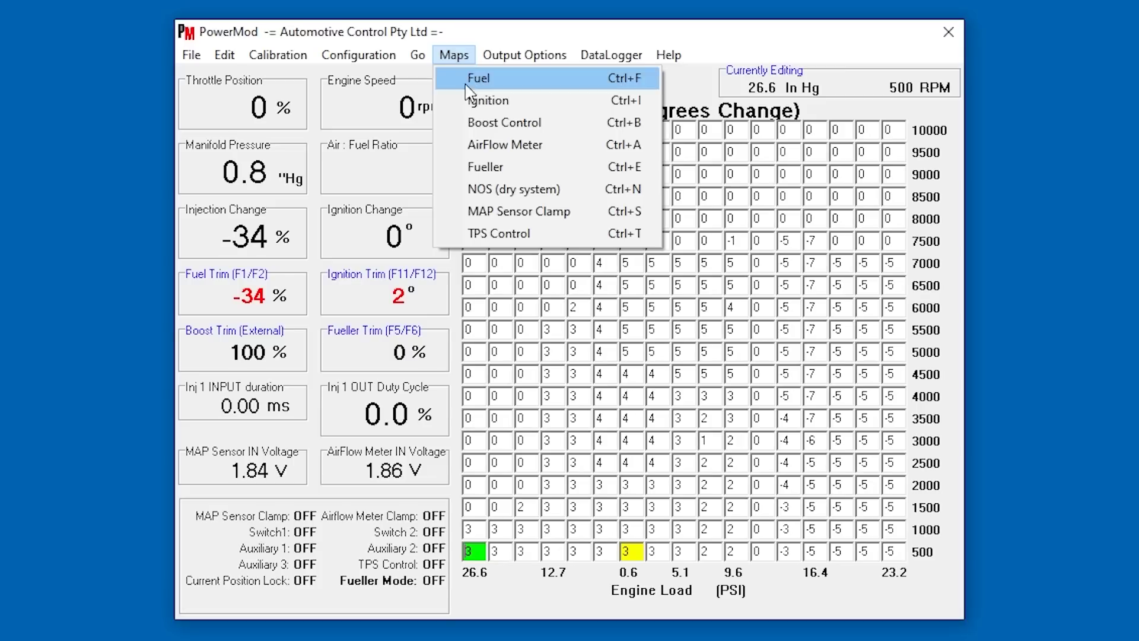
pyautogui.click(465, 122)
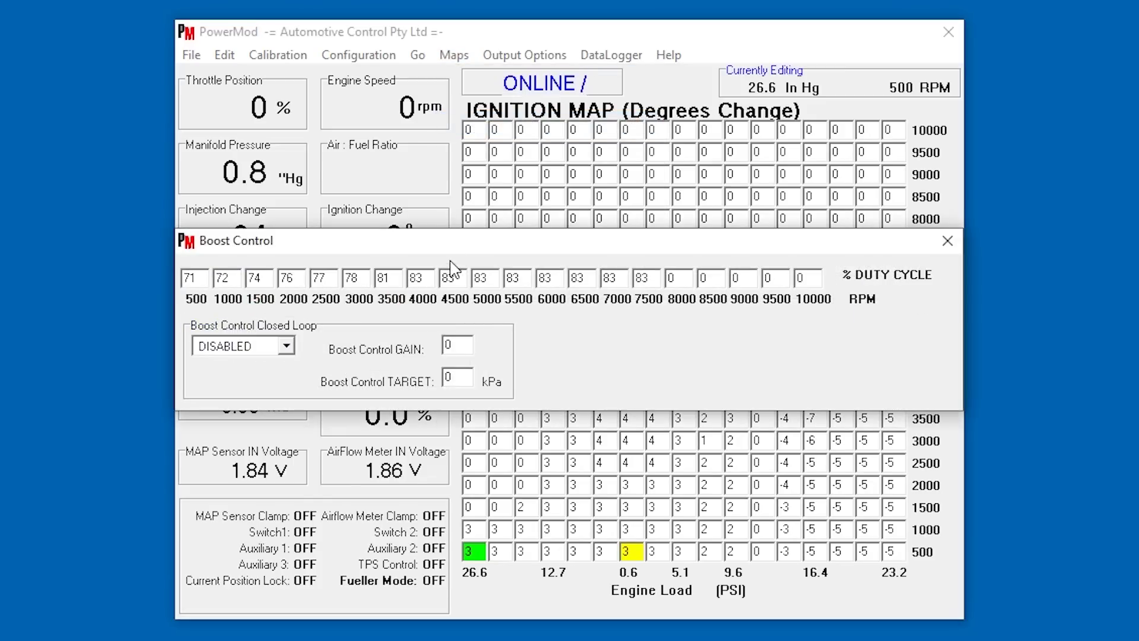
pyautogui.moveTo(469, 241); pyautogui.dragTo(473, 107)
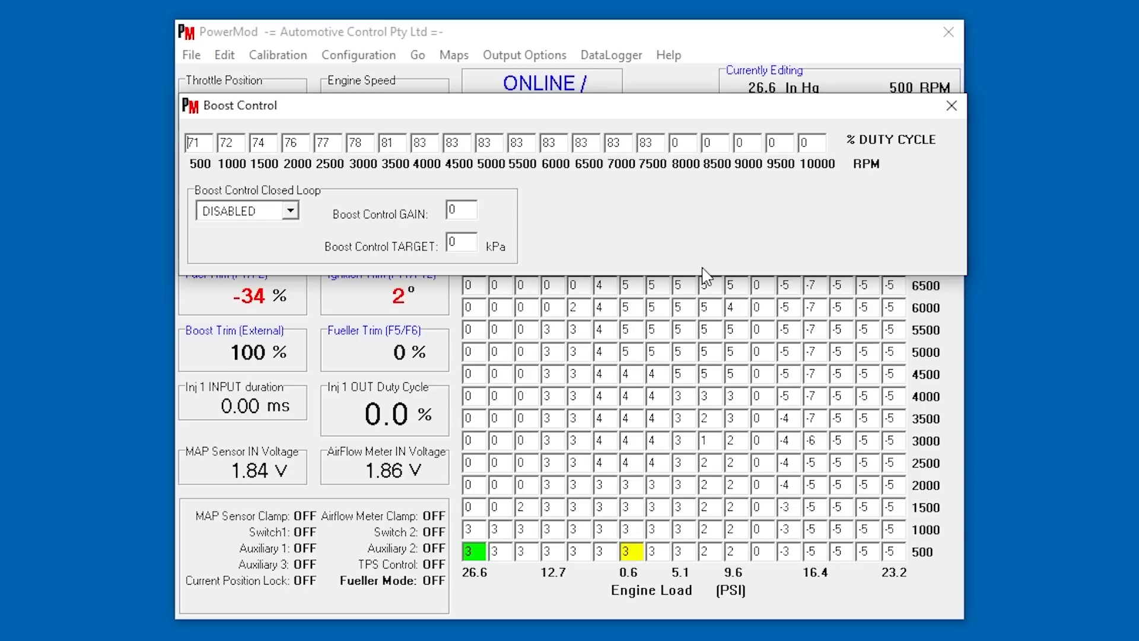
pyautogui.click(952, 108)
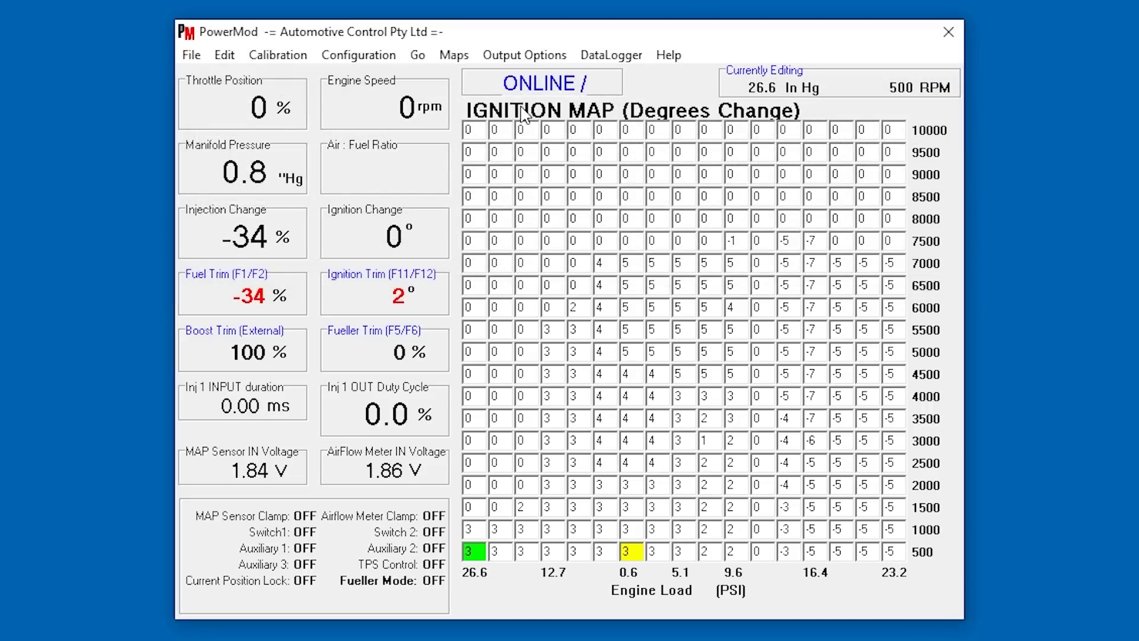
# Step: Review the AirFlow Meter clamp voltages and idle stabiliser settings, and close the dialog
pyautogui.click(454, 57)
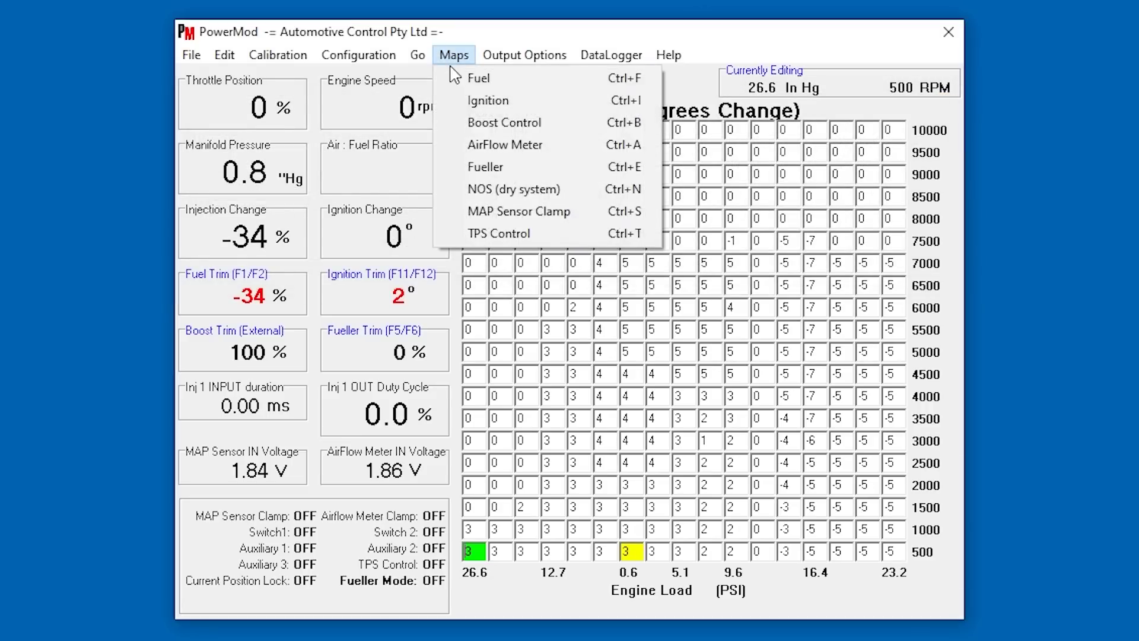
pyautogui.click(476, 149)
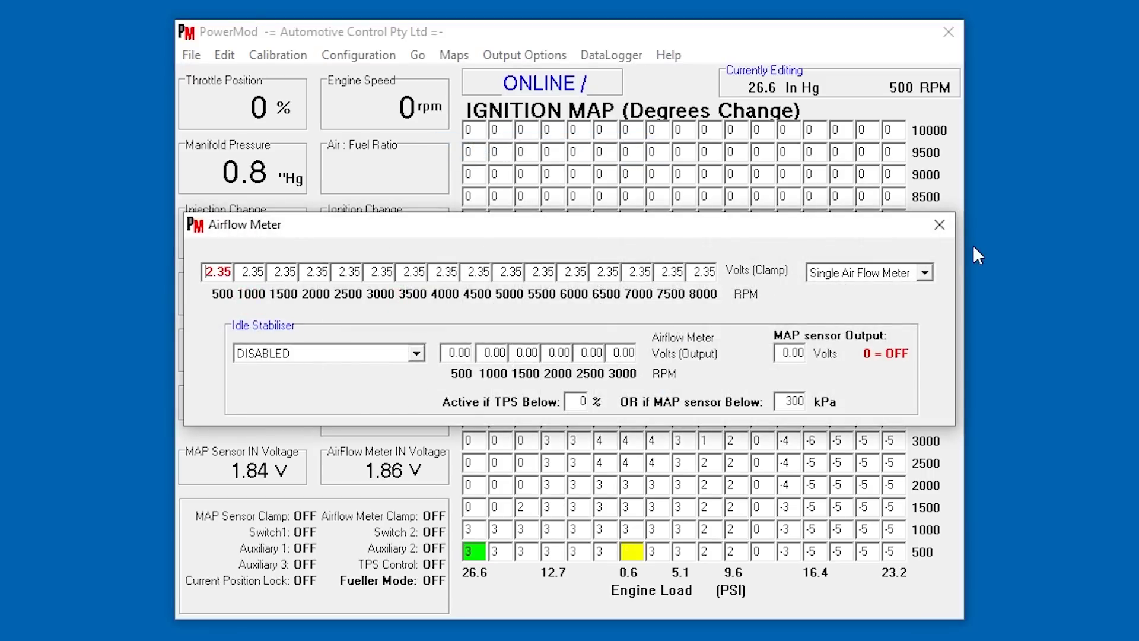
pyautogui.click(939, 225)
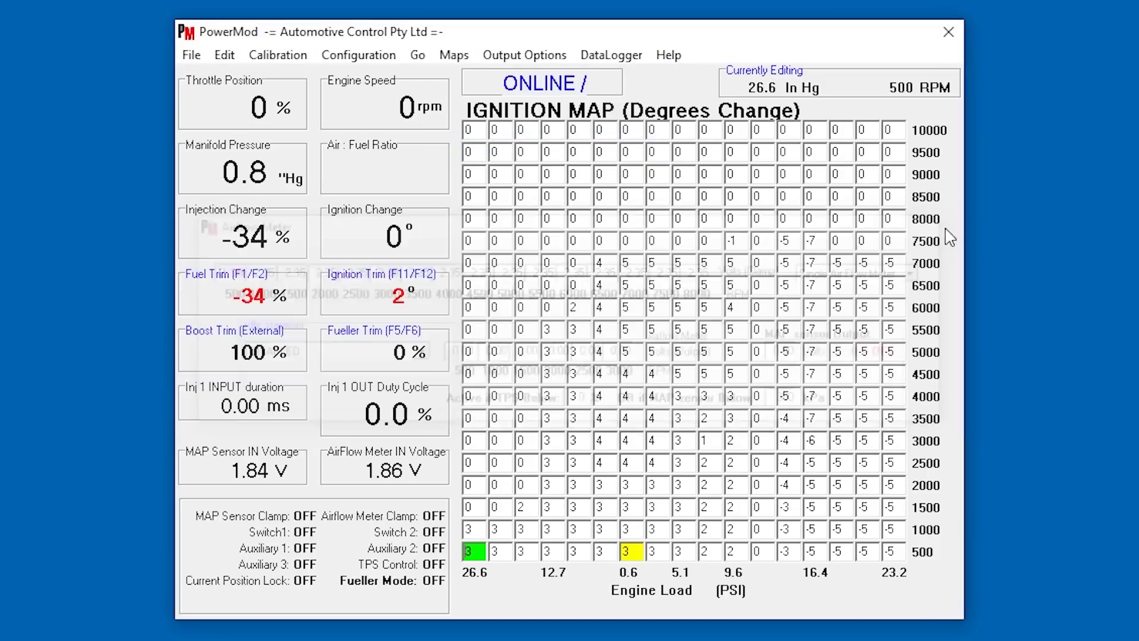
# Step: Switch the displayed table to the Fueller map to view its pulse percentages
pyautogui.click(483, 58)
pyautogui.moveTo(454, 57)
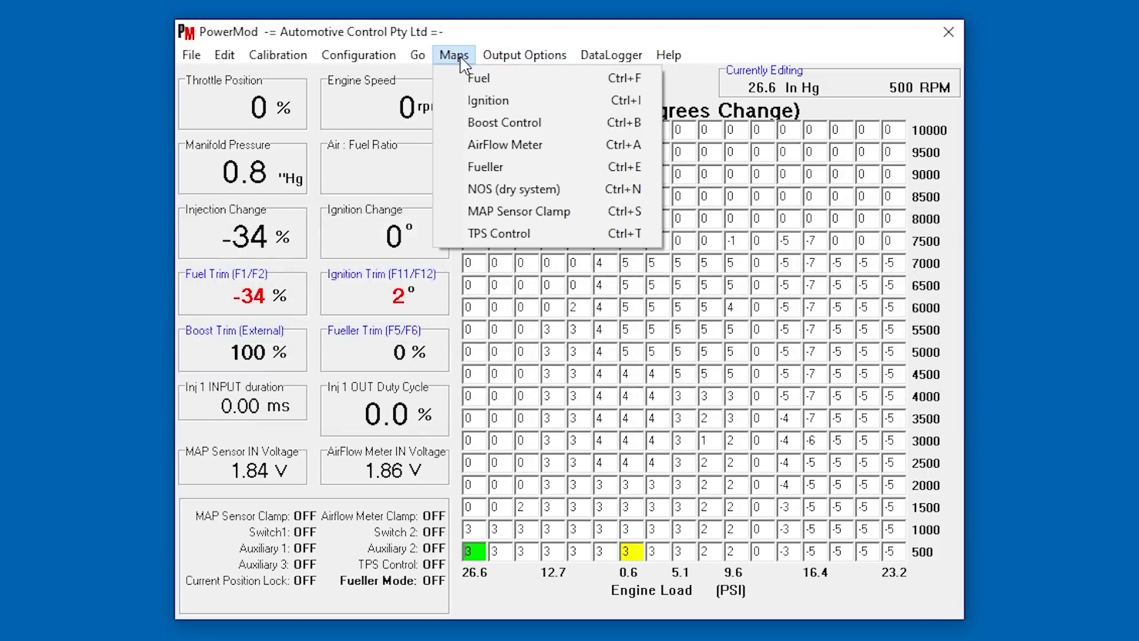
pyautogui.click(474, 172)
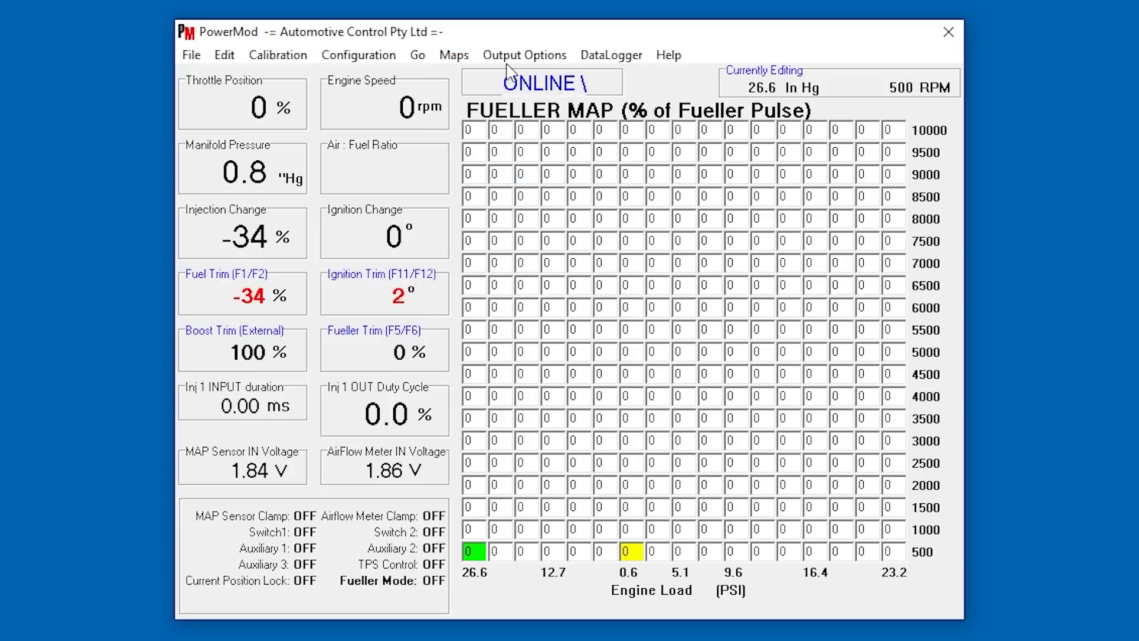
# Step: Check the Fueller Mode setting in Main Setup and close the dialog
pyautogui.click(395, 56)
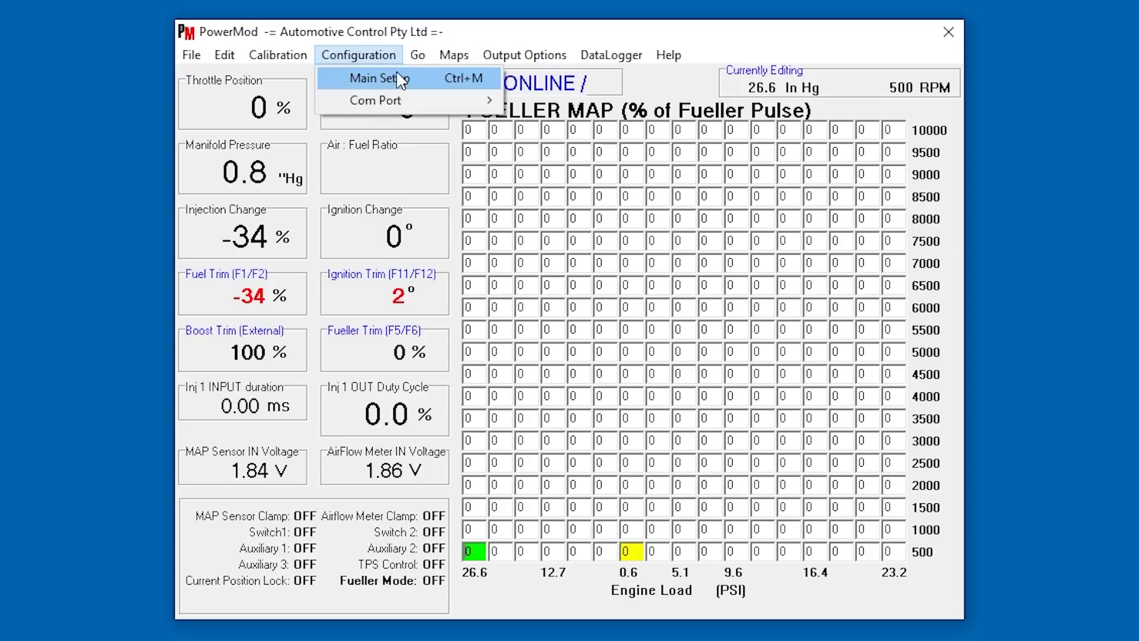
pyautogui.click(392, 78)
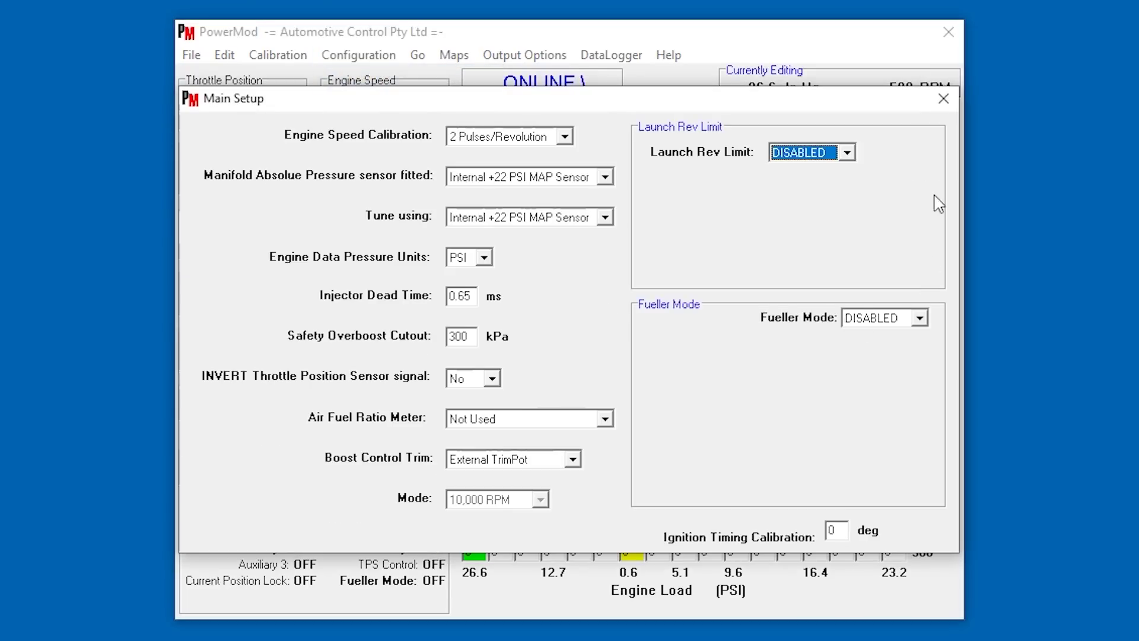
pyautogui.click(943, 98)
# Step: View the dry-system NOS table of fuel added by RPM and close it
pyautogui.click(453, 54)
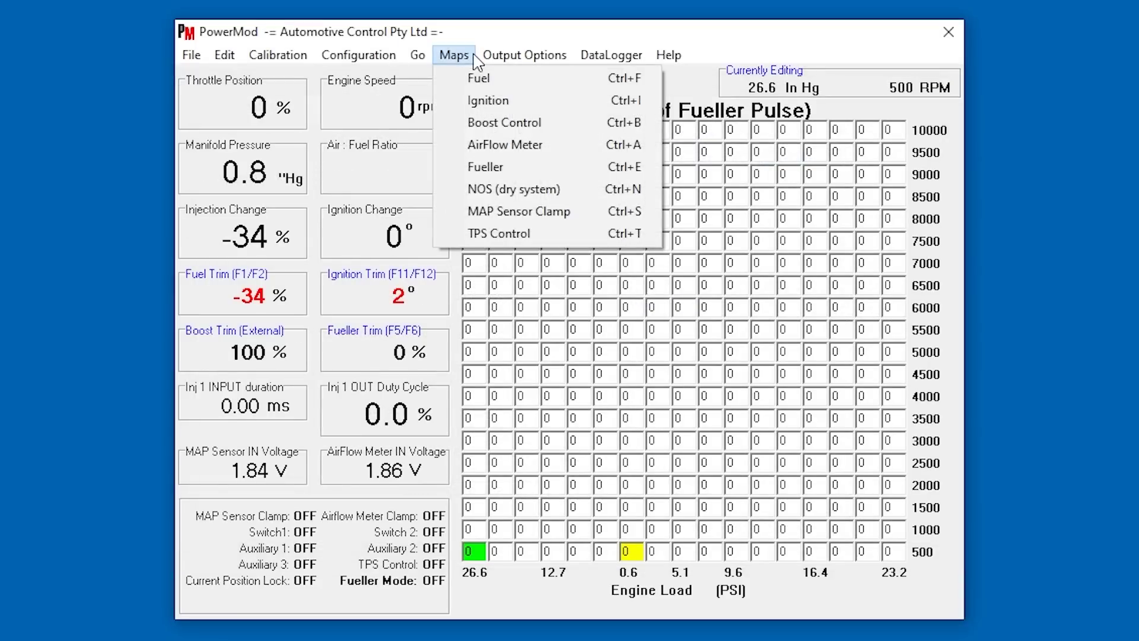
pyautogui.click(497, 196)
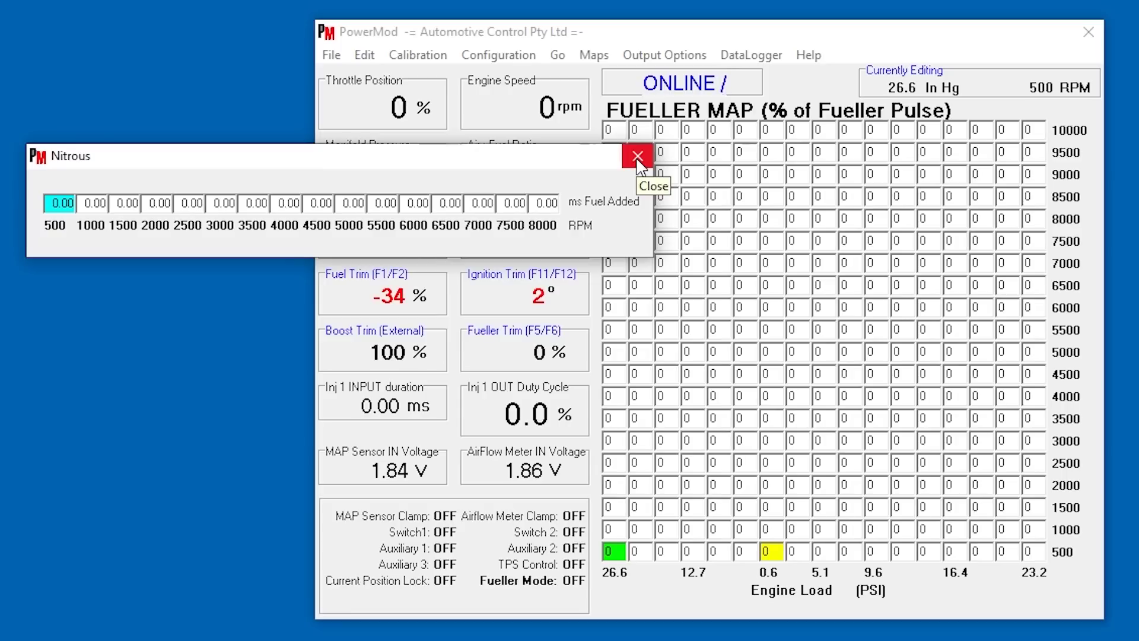
pyautogui.click(637, 158)
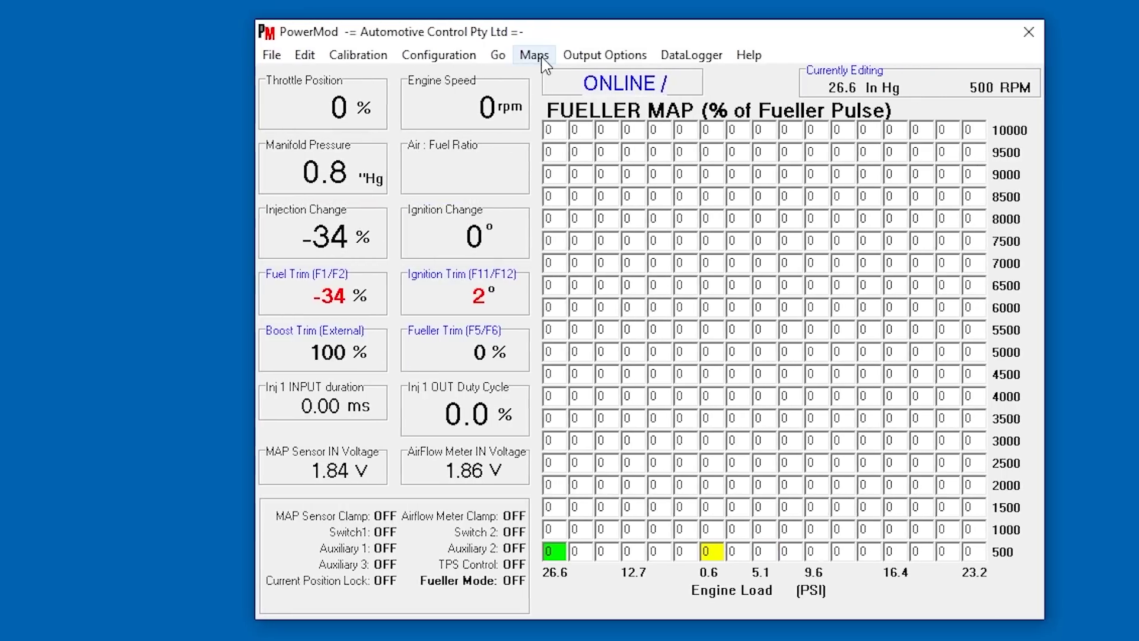
# Step: View the MAP Sensor Clamp voltage table by RPM and close it
pyautogui.click(594, 55)
pyautogui.click(490, 212)
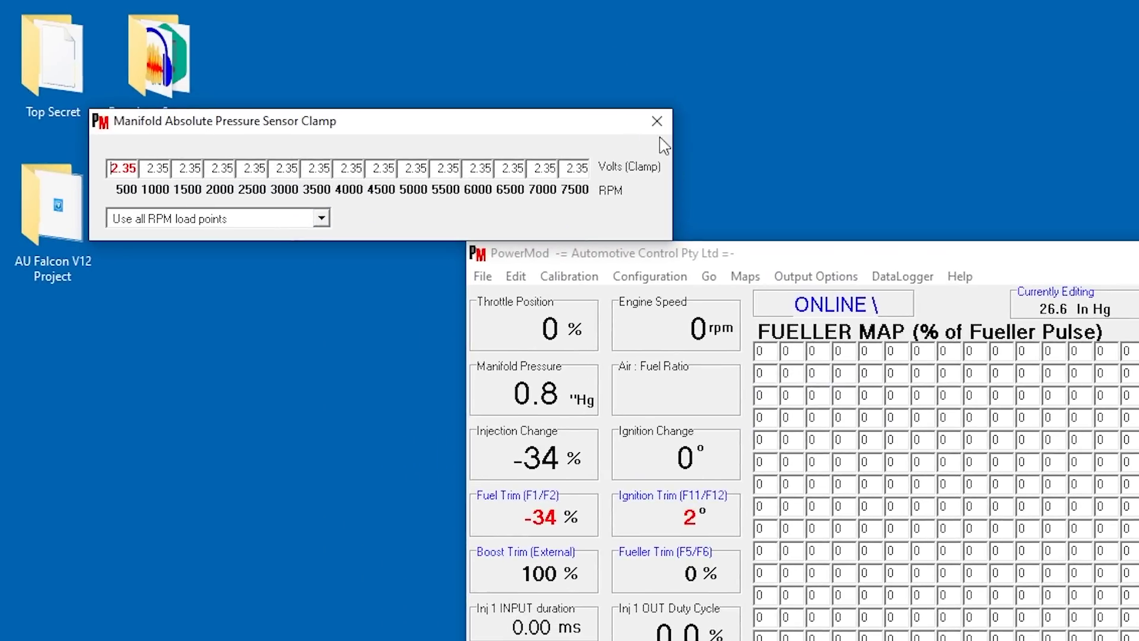
pyautogui.click(657, 121)
# Step: Review the TPS Control enable option and its minimum TPS, RPM and load conditions, and close the dialog
pyautogui.click(815, 277)
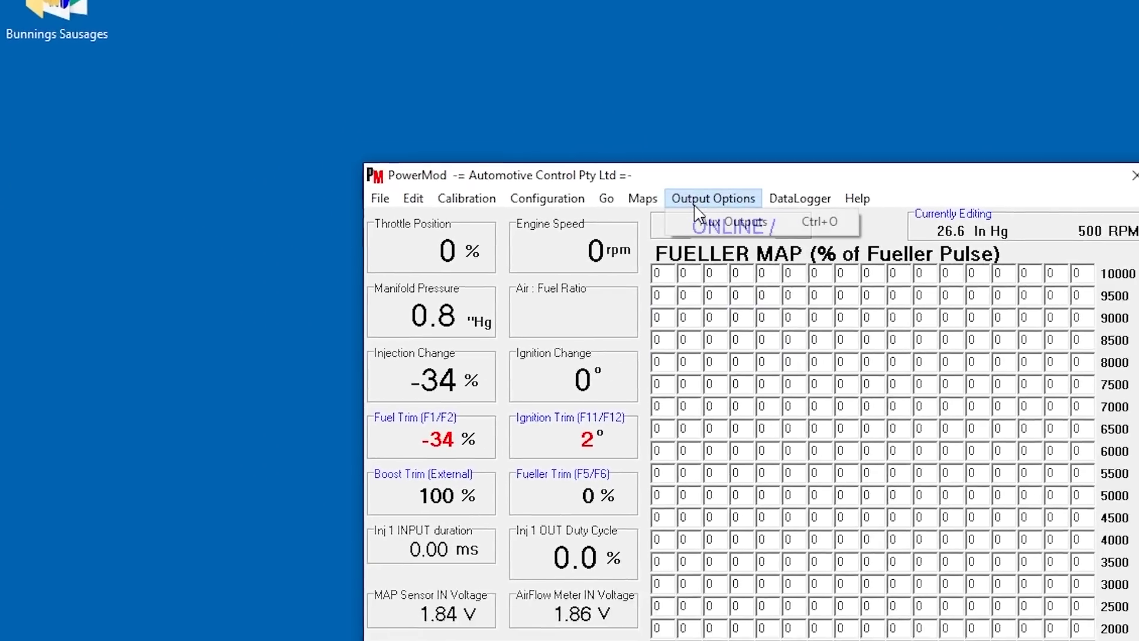
pyautogui.moveTo(475, 72)
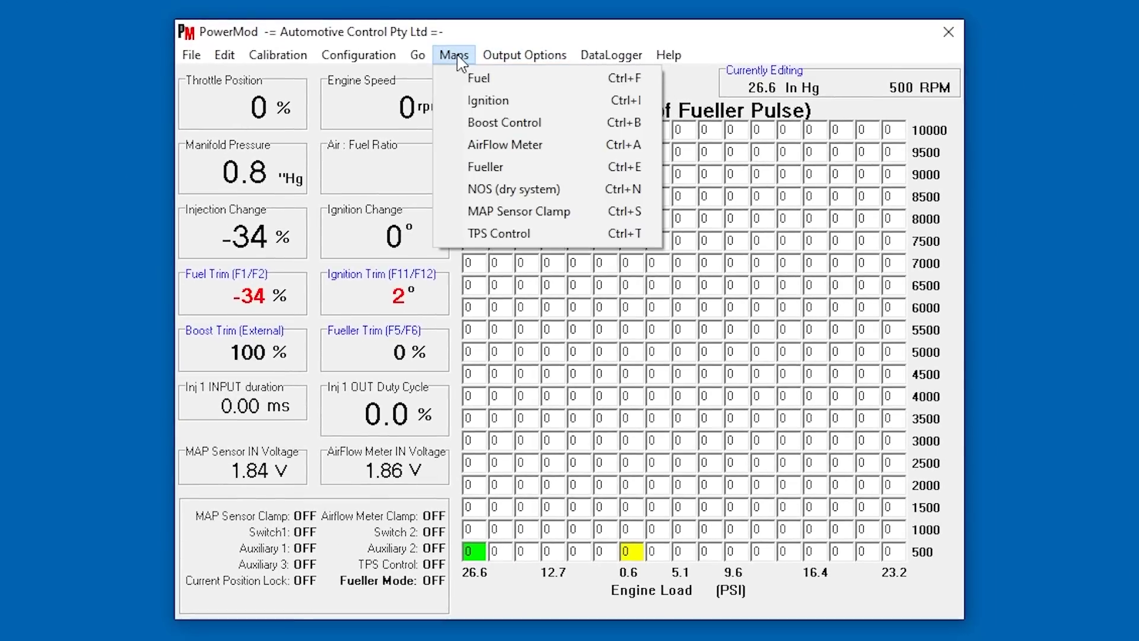
pyautogui.click(486, 234)
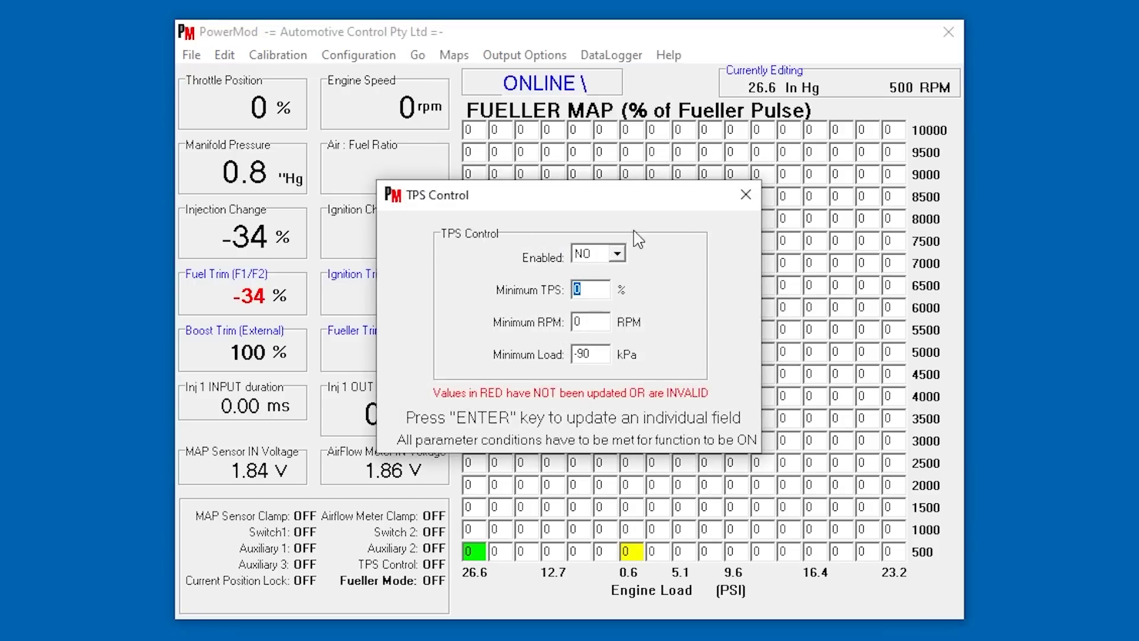
pyautogui.click(745, 194)
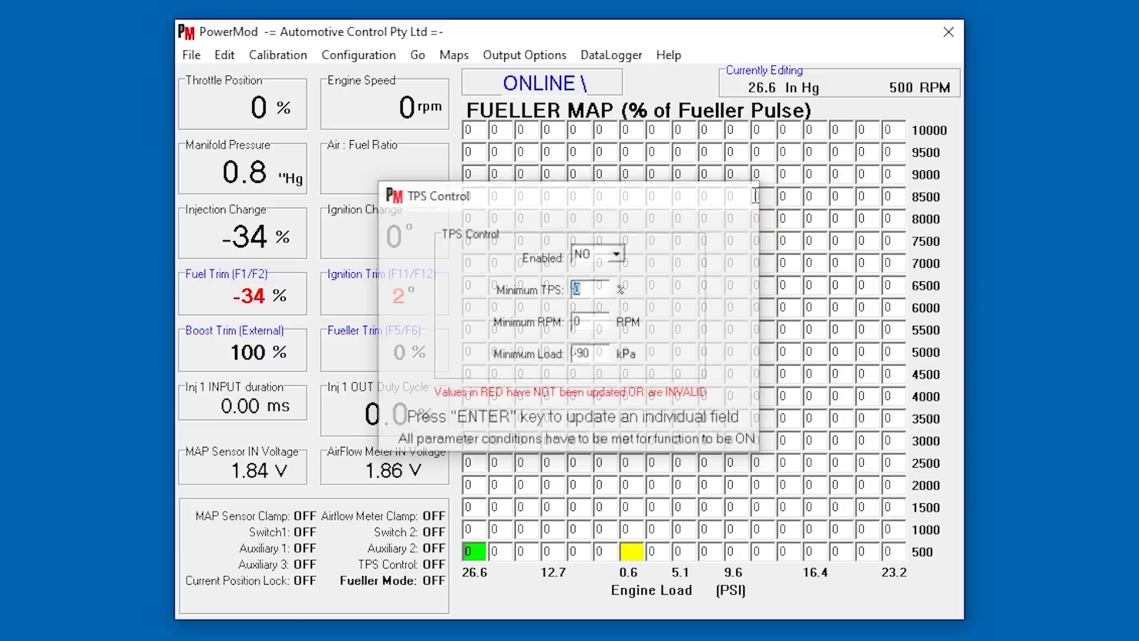
# Step: Open the Aux Outputs settings to view the function assigned to each of the three auxiliary outputs
pyautogui.click(457, 55)
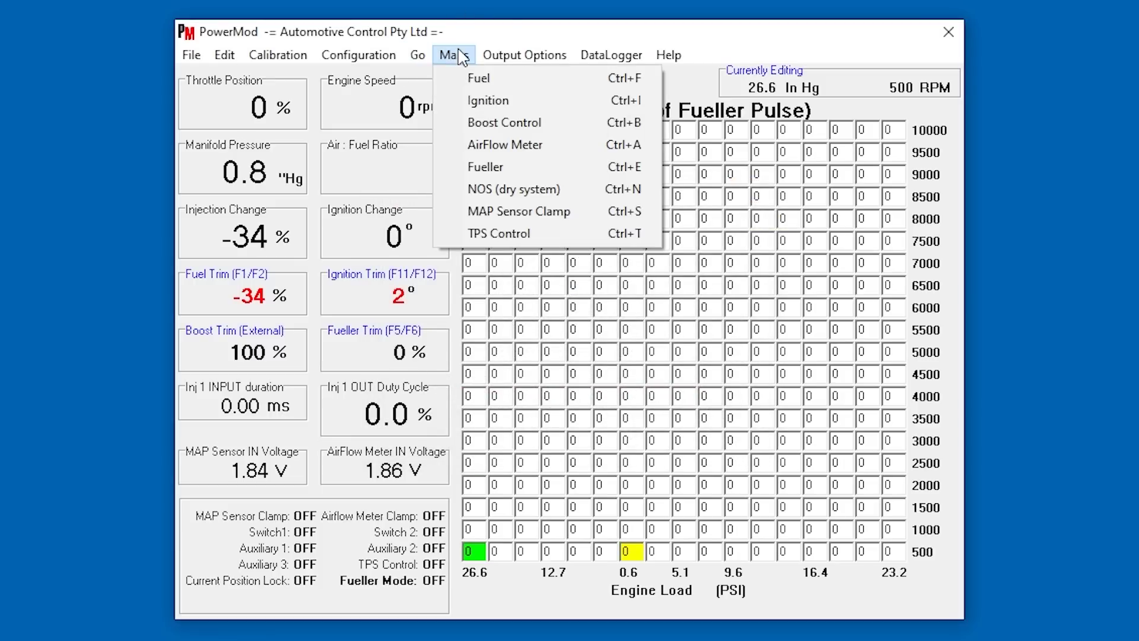
pyautogui.moveTo(499, 55)
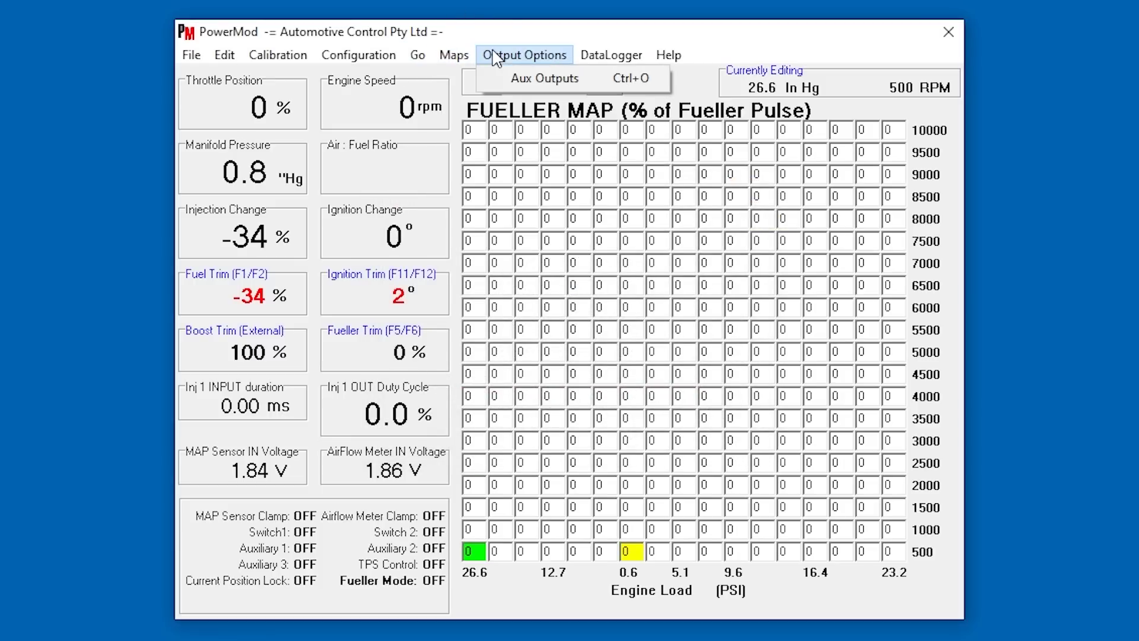
pyautogui.click(519, 78)
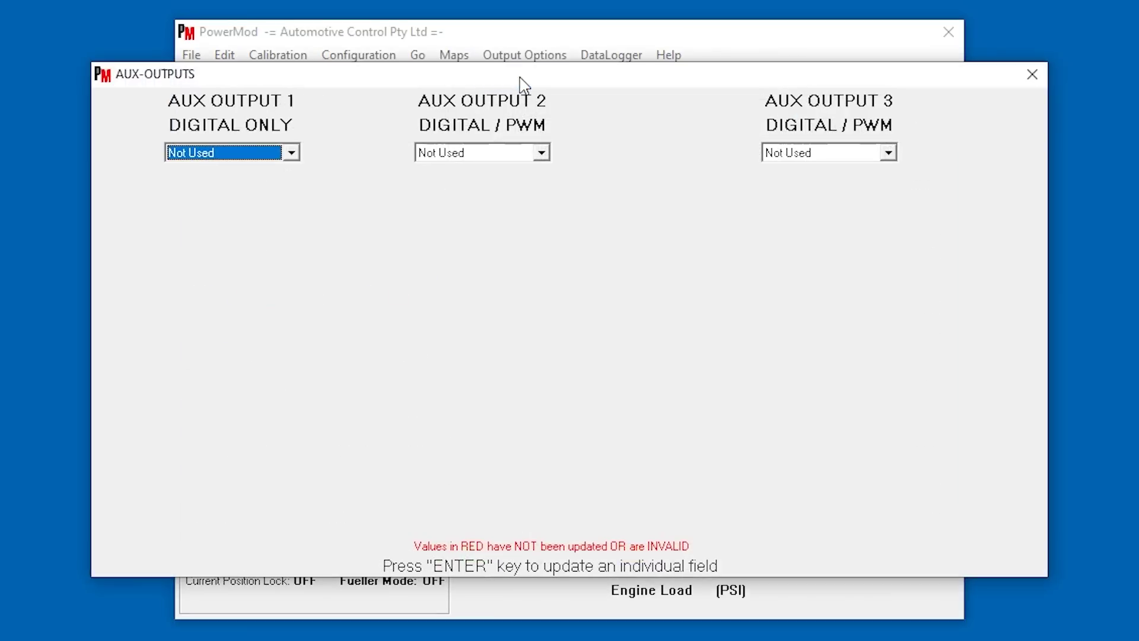
# Step: Switch Aux Output 1 through Nitrous Solenoid, Shiftlight and VTEC to review the activation settings of each function
pyautogui.click(290, 153)
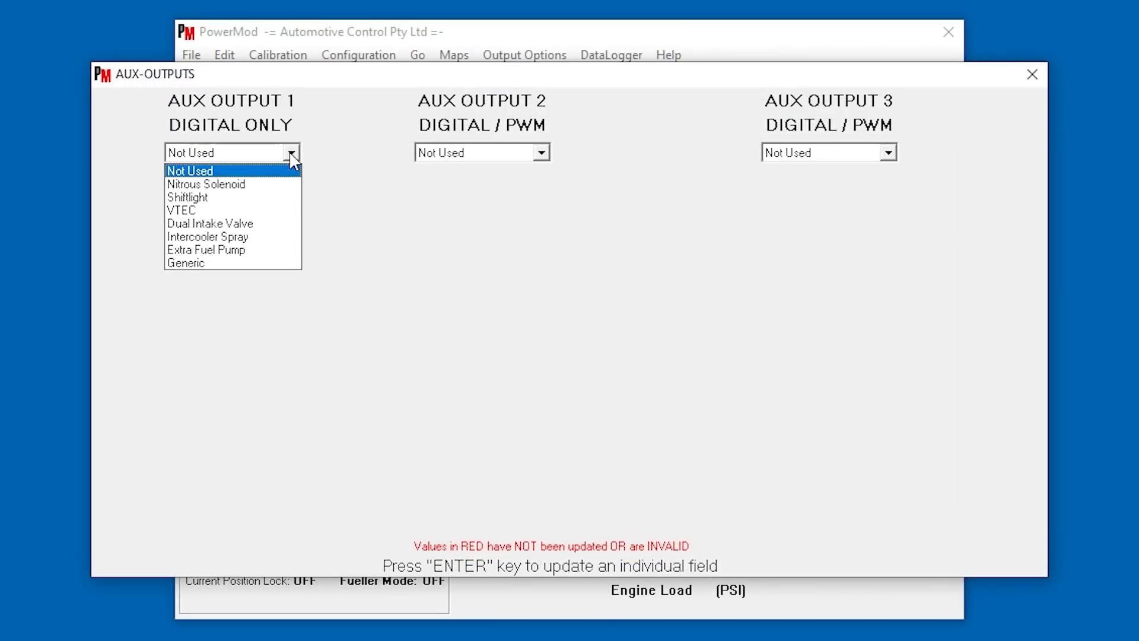
pyautogui.click(221, 186)
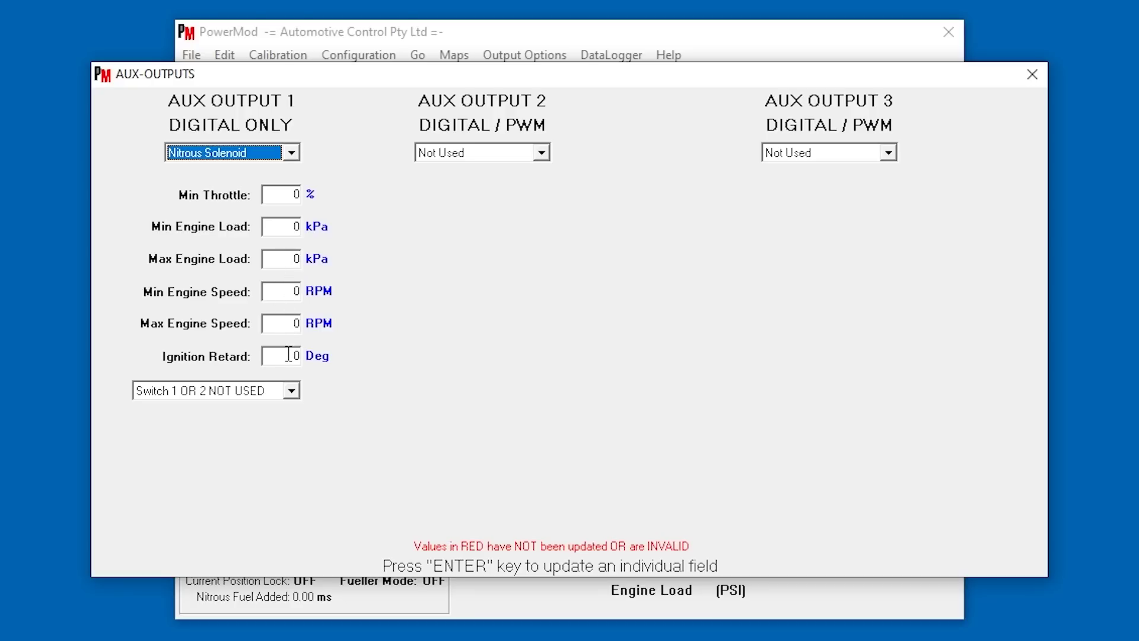
pyautogui.click(290, 156)
pyautogui.click(248, 198)
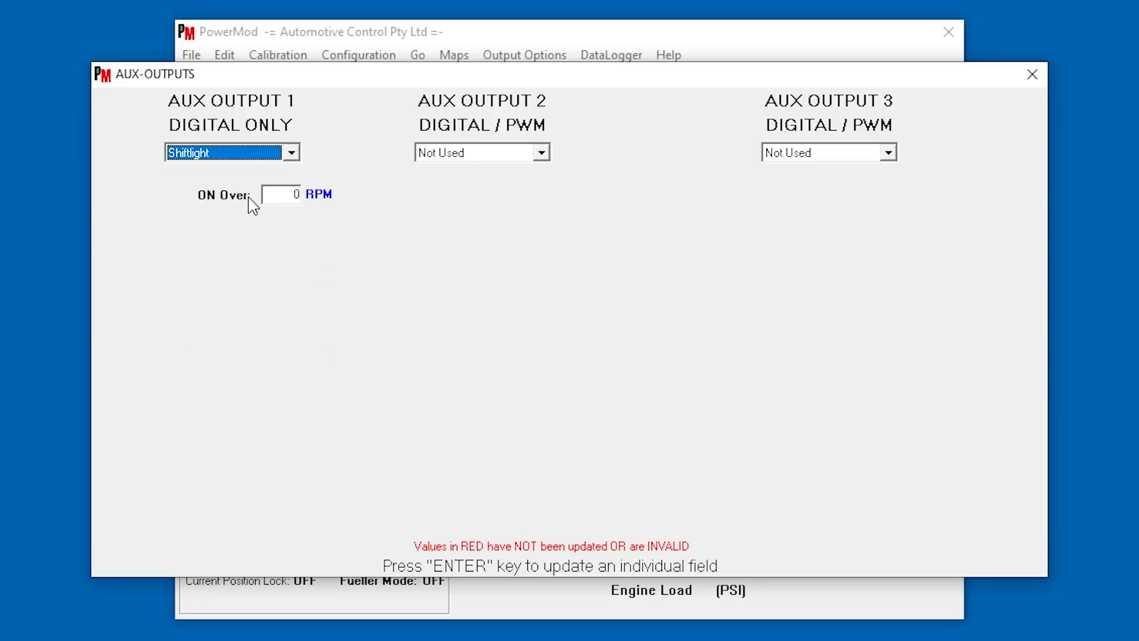
pyautogui.click(272, 153)
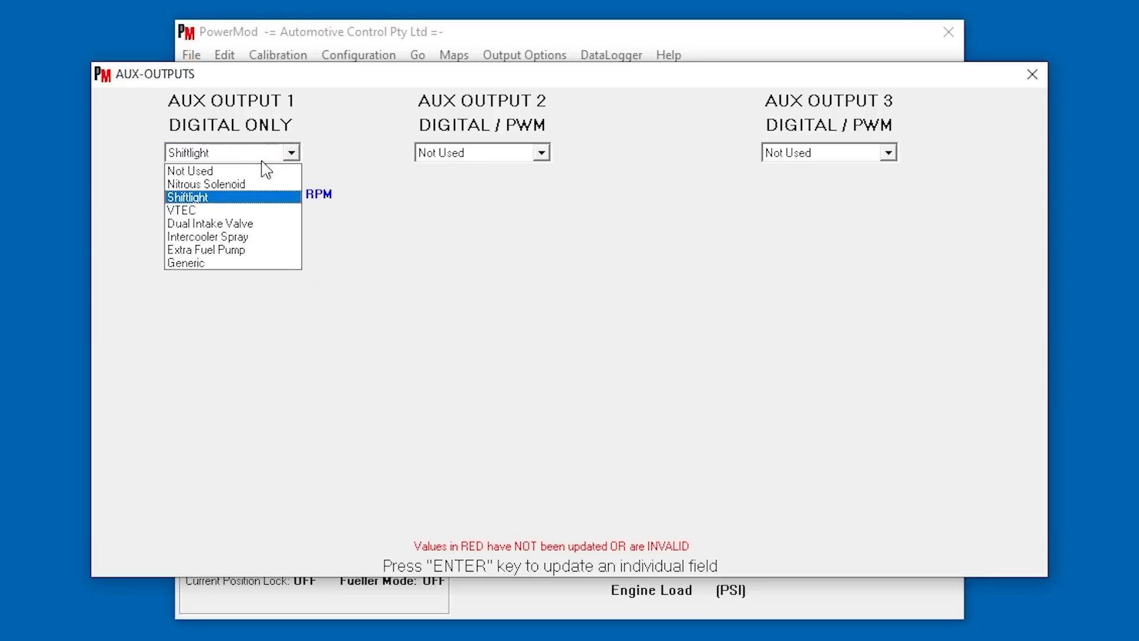
pyautogui.click(234, 208)
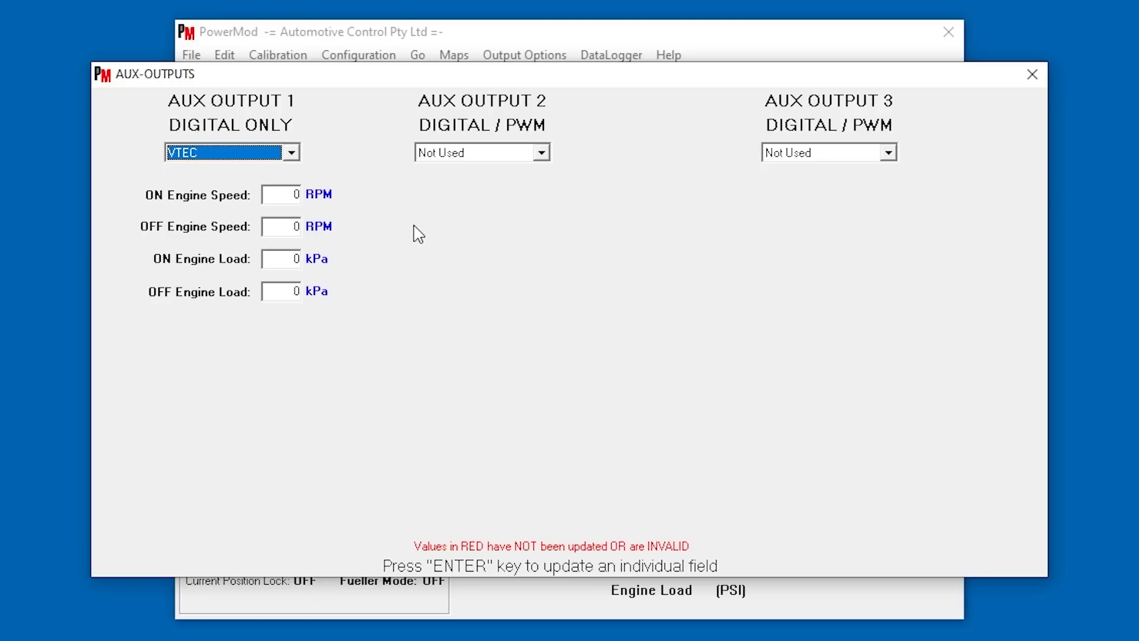
# Step: Set Aux Output 1 to Dual Intake Valve and to Intercooler Spray to review their engine speed, load and time settings
pyautogui.click(258, 153)
pyautogui.click(240, 226)
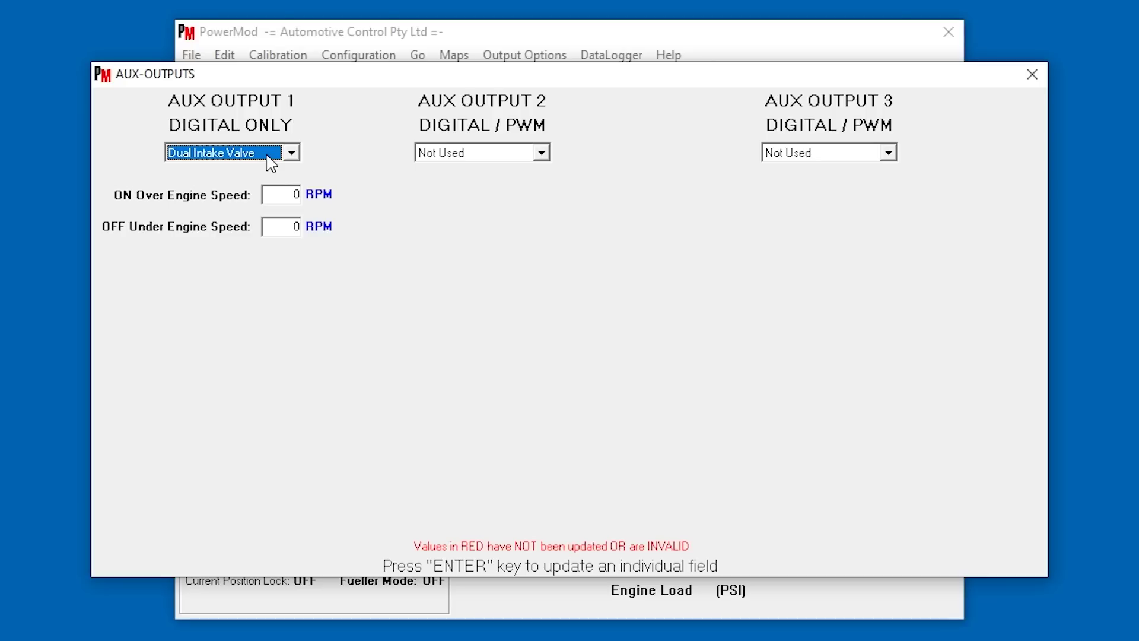
pyautogui.click(268, 158)
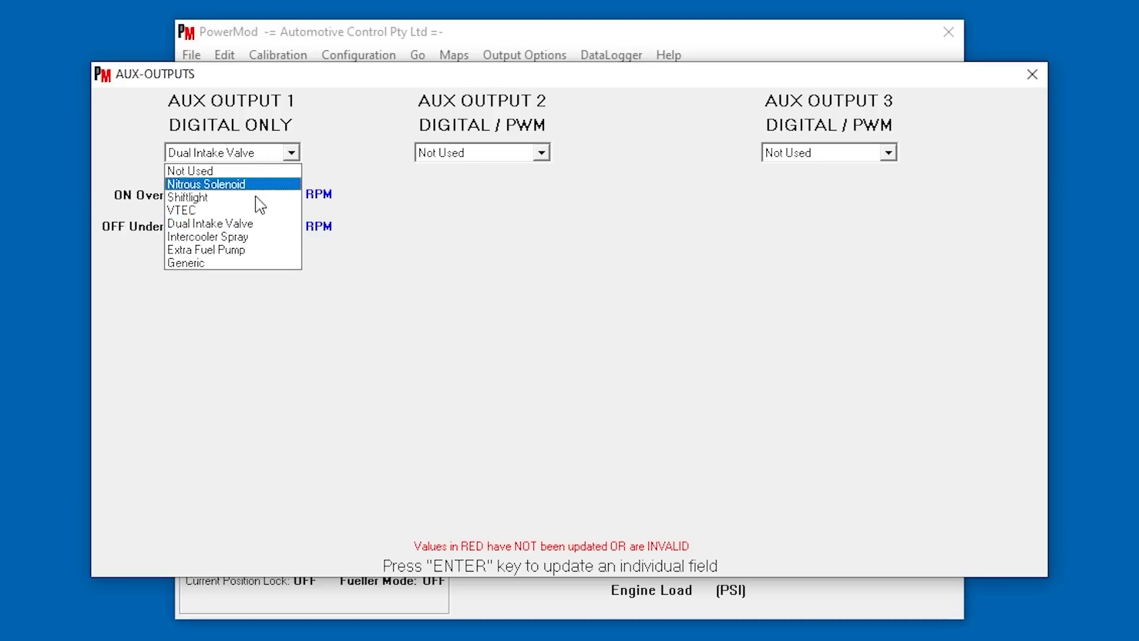
pyautogui.click(226, 301)
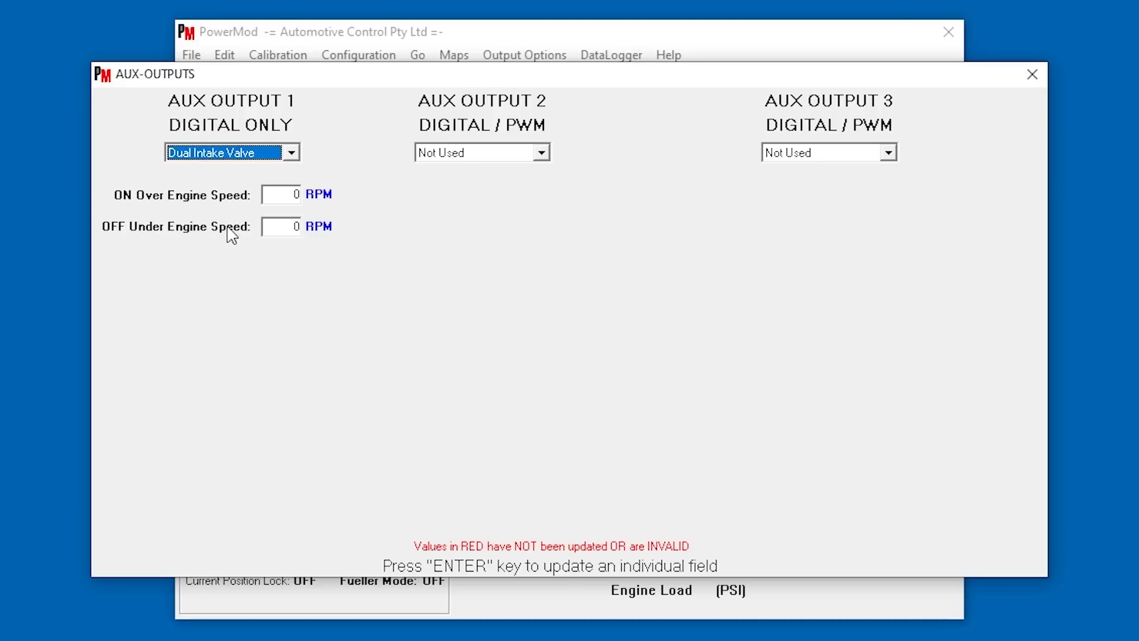
pyautogui.click(246, 157)
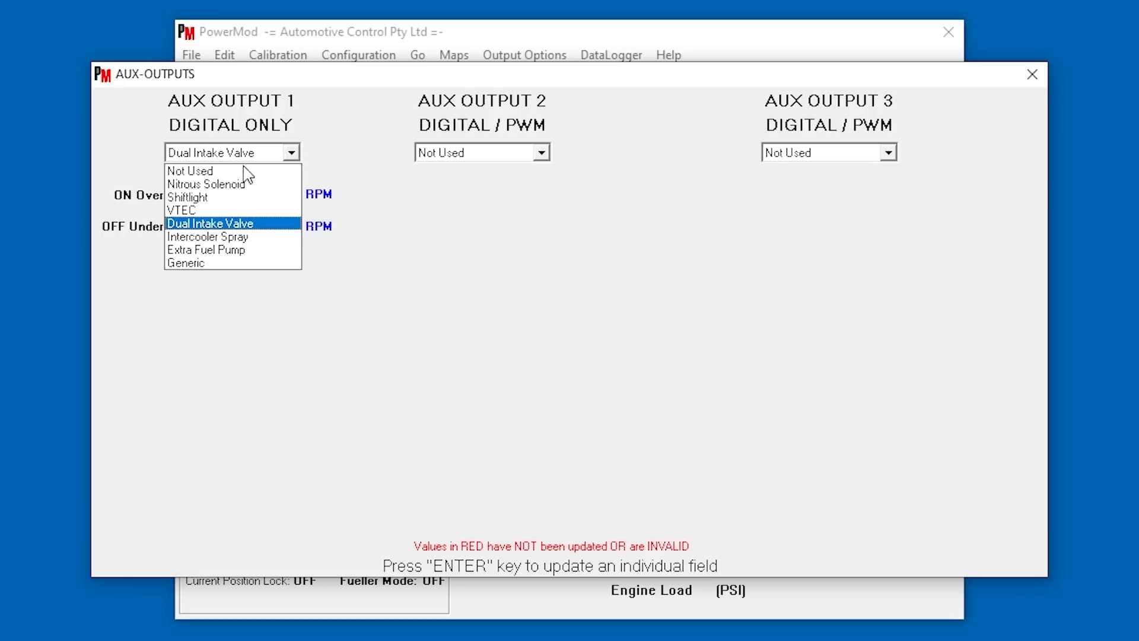
pyautogui.click(238, 237)
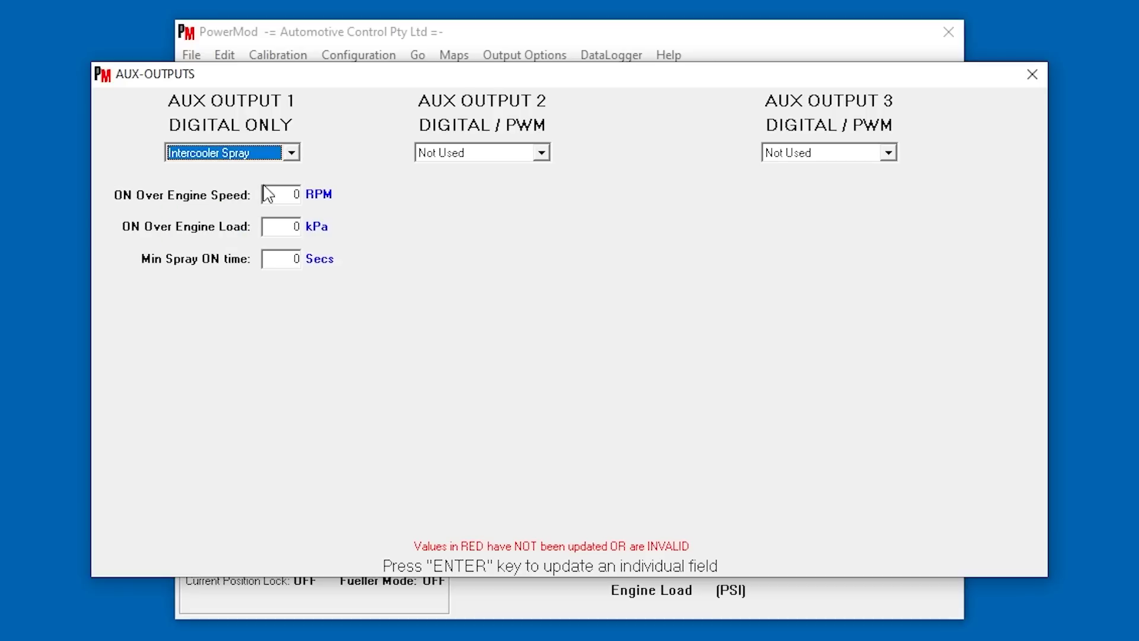
# Step: Review the Extra Fuel Pump and Generic function settings for Aux Output 1, and close the Aux Outputs window
pyautogui.click(258, 155)
pyautogui.click(220, 250)
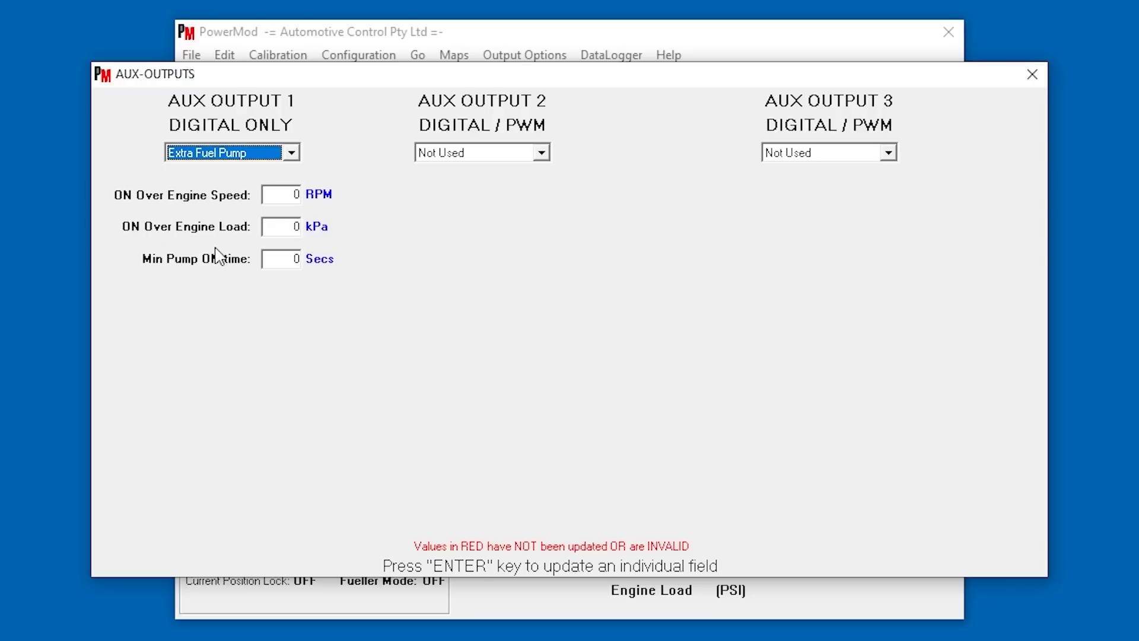
pyautogui.click(265, 155)
pyautogui.click(229, 261)
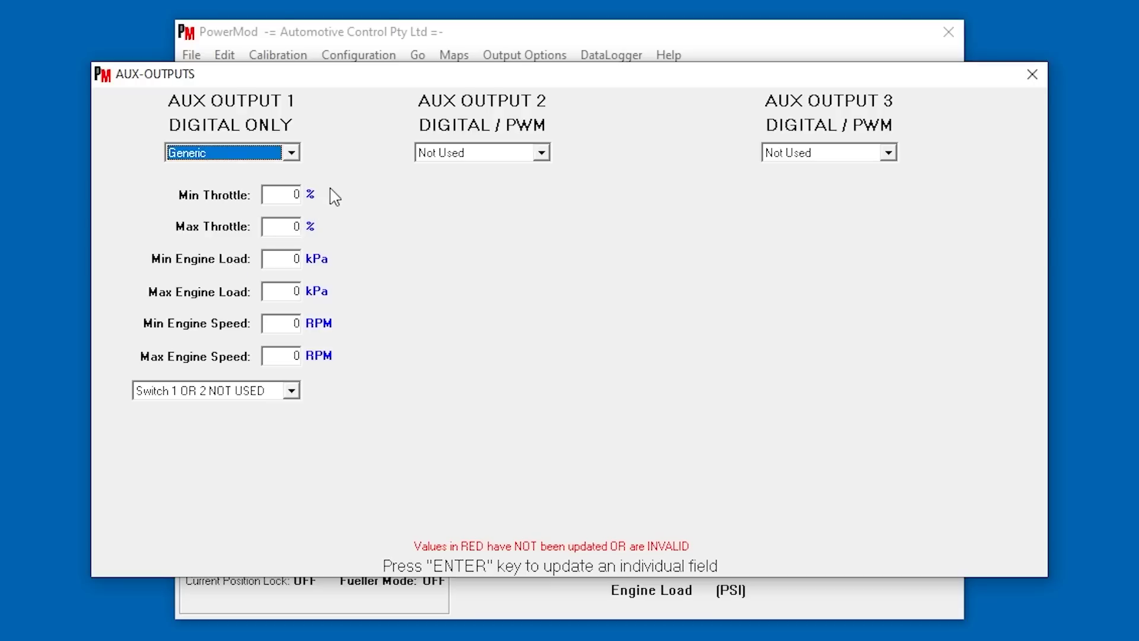
pyautogui.click(288, 153)
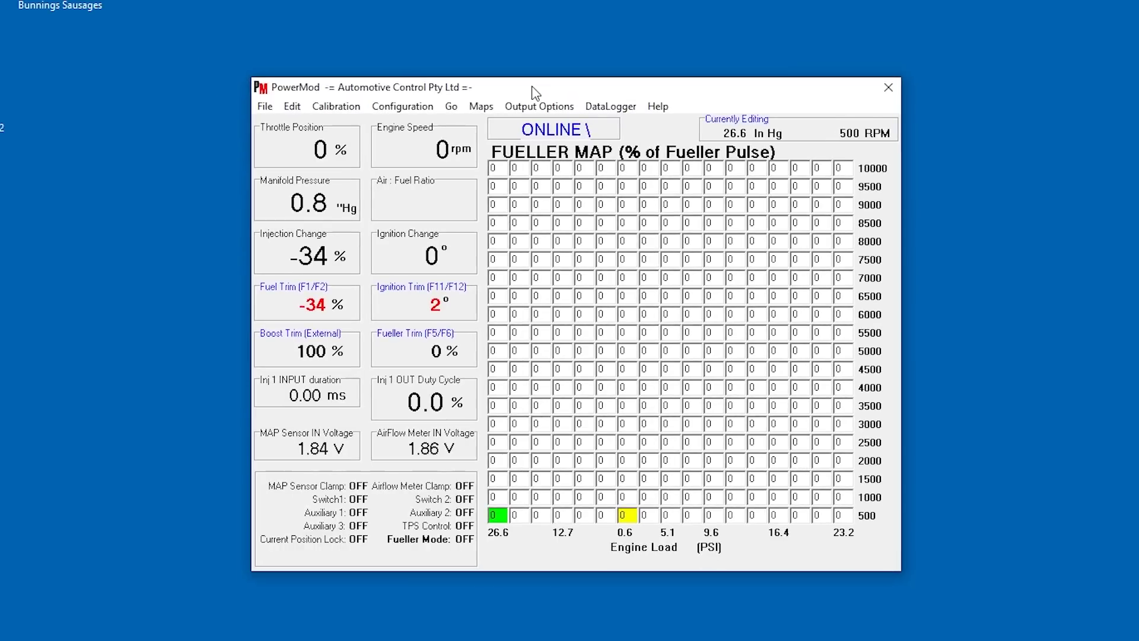
# Step: Open the Datalogger and start logging to view the live engine data
pyautogui.click(481, 107)
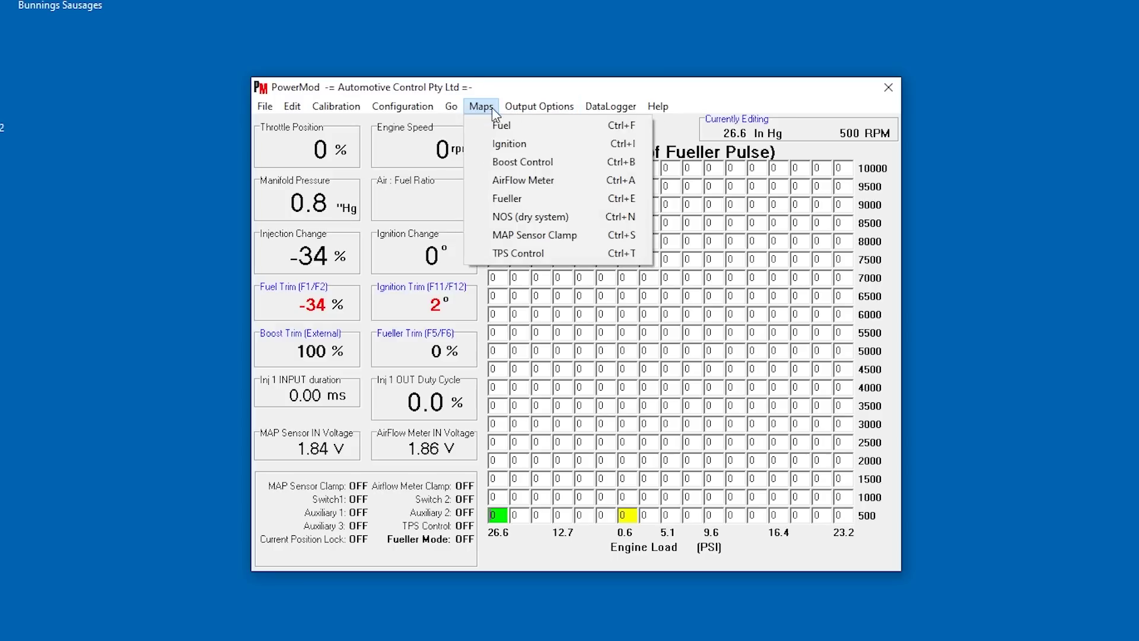
pyautogui.click(610, 107)
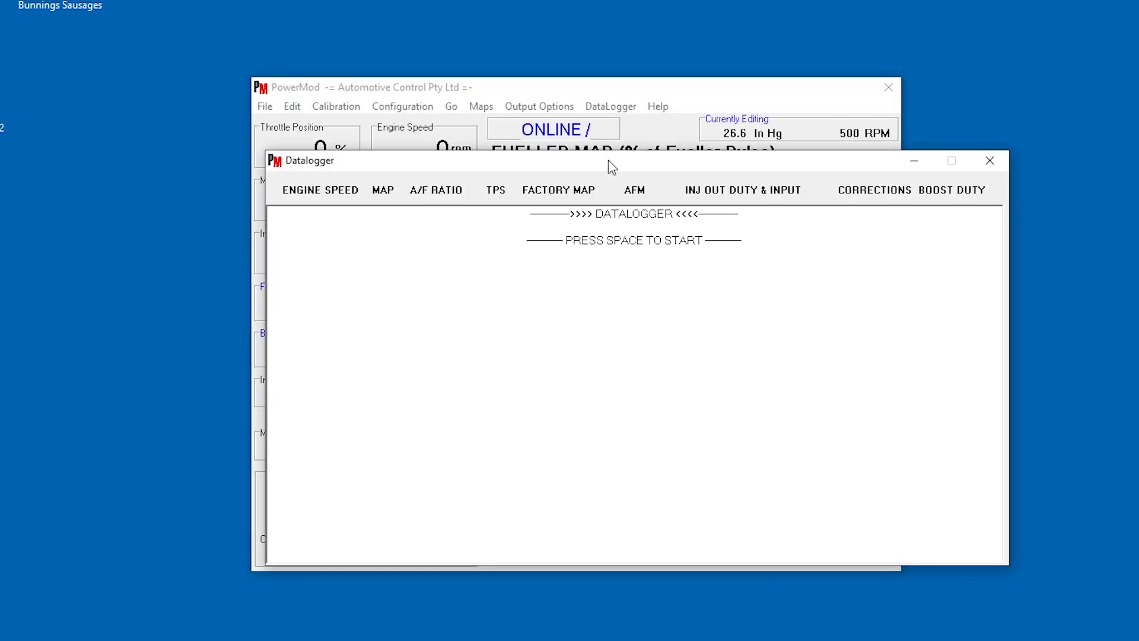
pyautogui.press('space')
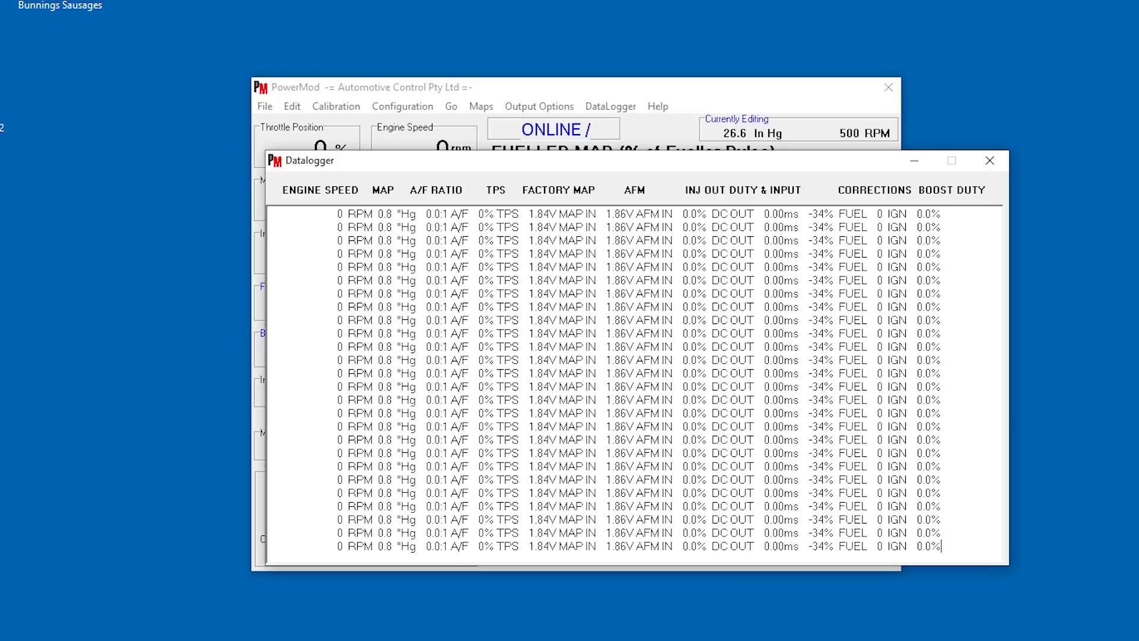
# Step: Switch to Task Manager, end the v6-5.exe process and close Task Manager
pyautogui.hotkey('ctrl', 'shift', 'Escape')
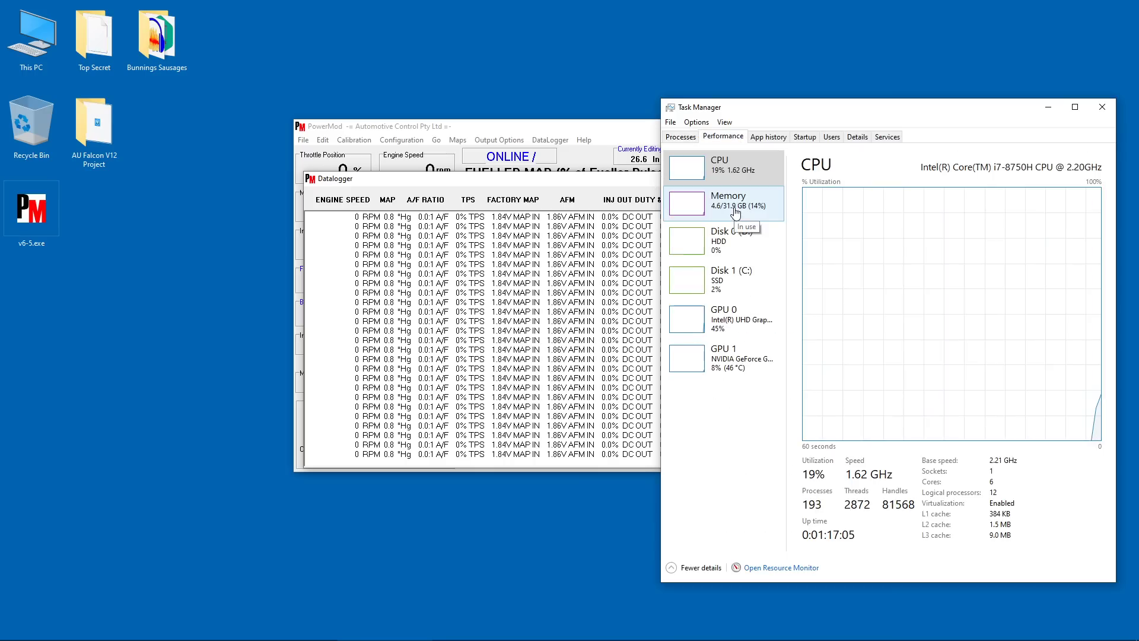
pyautogui.click(691, 138)
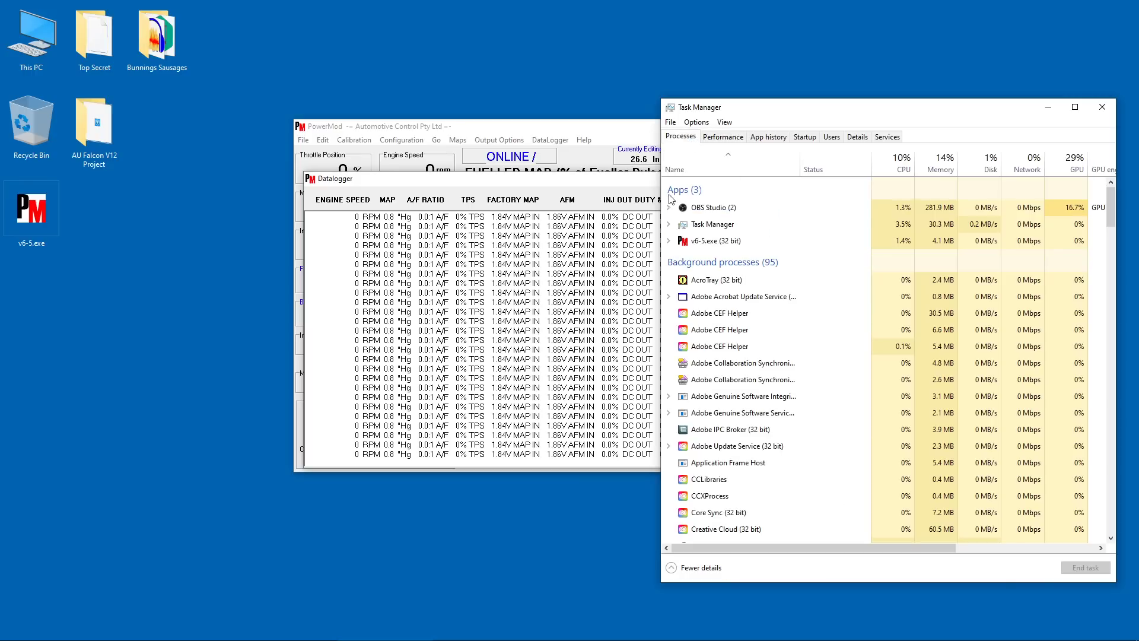
pyautogui.click(707, 242)
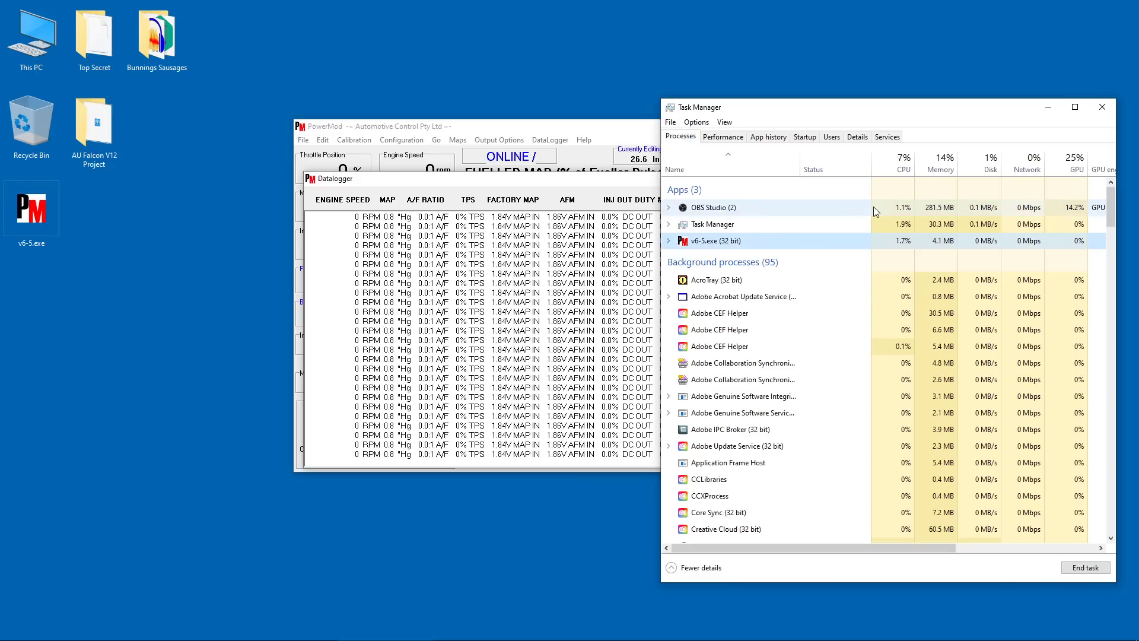
pyautogui.click(1065, 569)
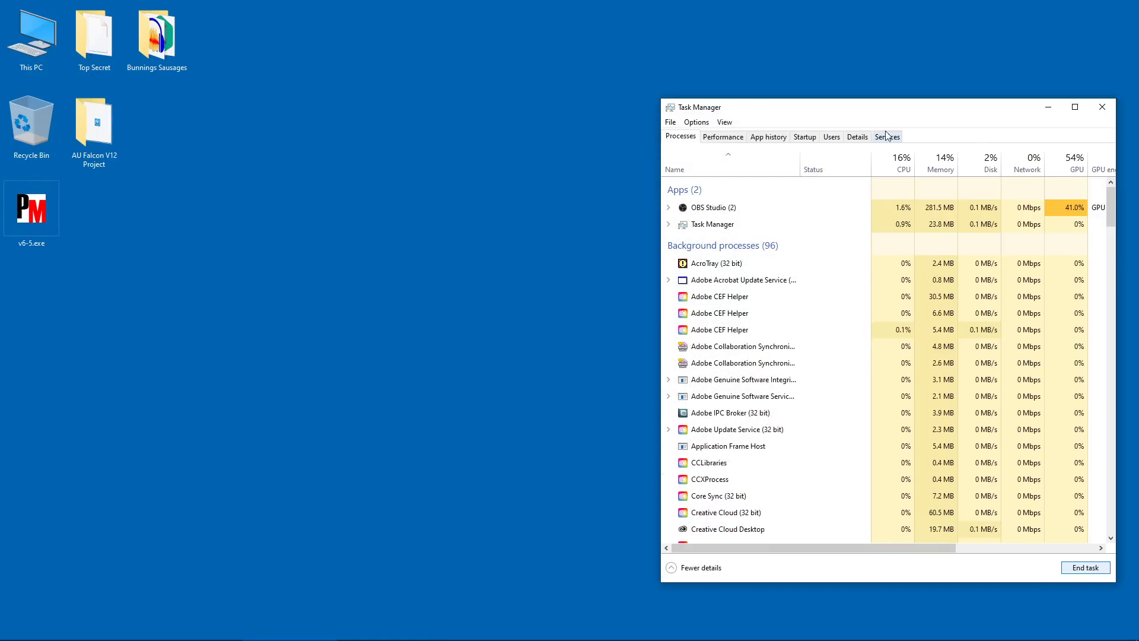
pyautogui.click(1110, 114)
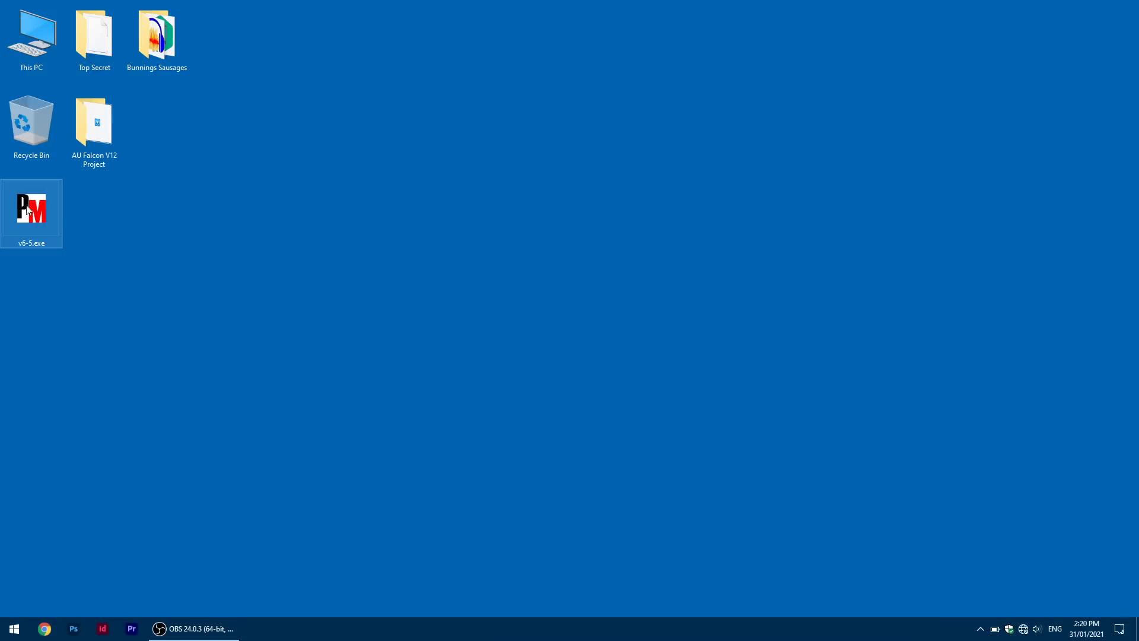
# Step: Relaunch PowerMod from v6-5.exe on the desktop and dismiss the Version and Firmware information
pyautogui.doubleClick(31, 205)
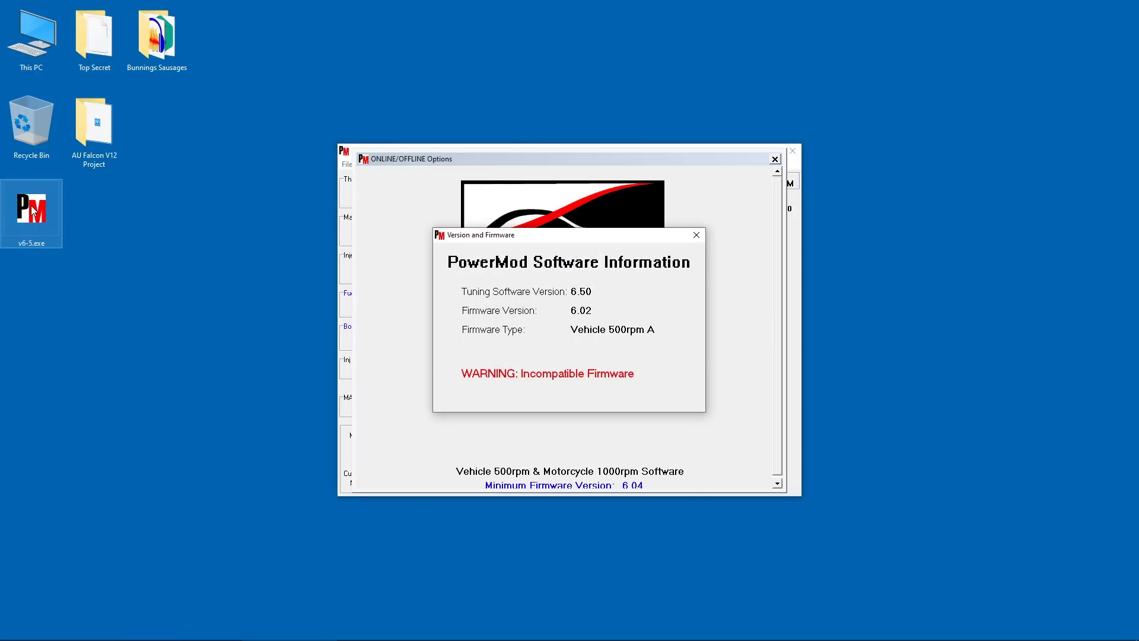
pyautogui.click(696, 237)
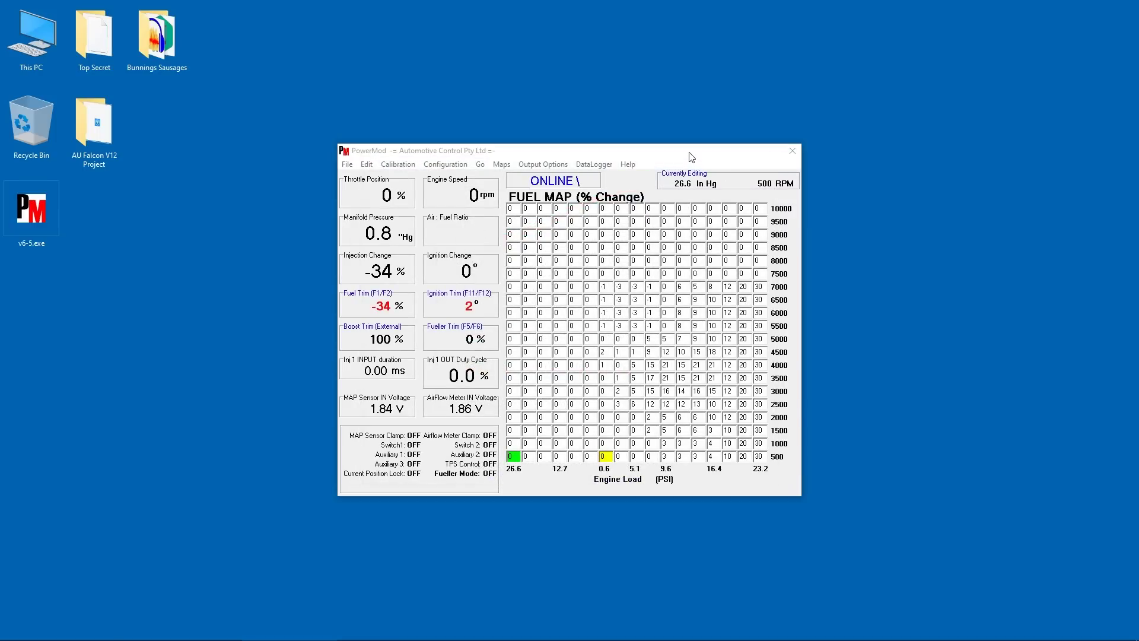